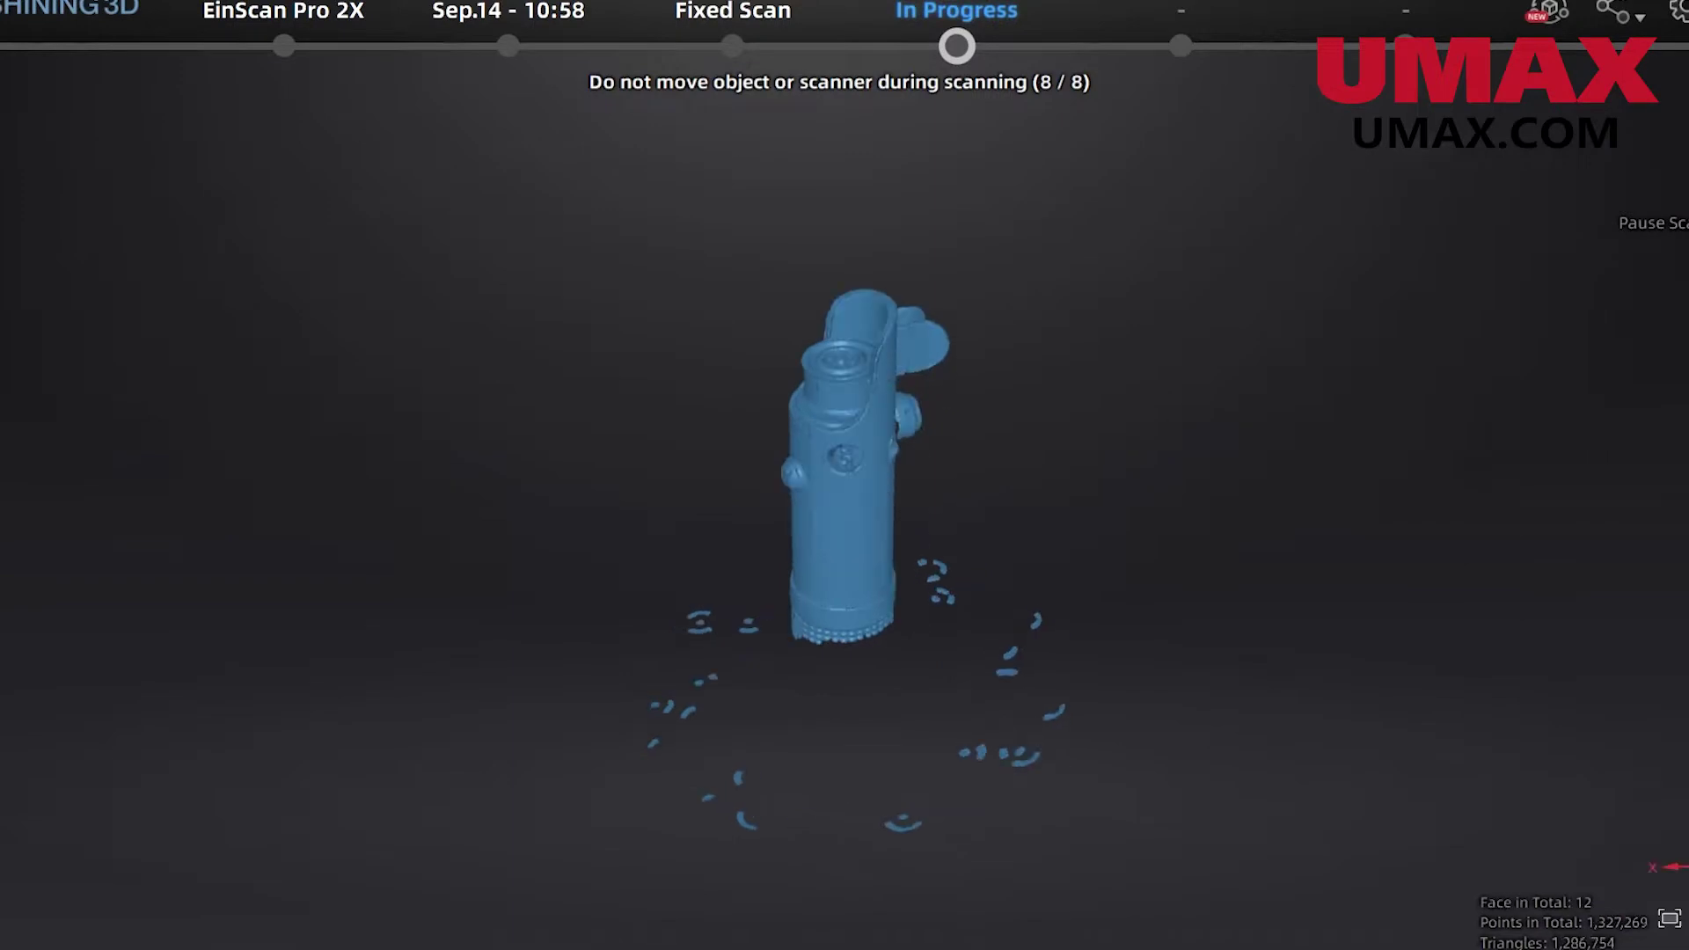
Orbit the finished 8-turn scan to inspect the part from another angle
left_click_drag(518, 605, 1140, 528)
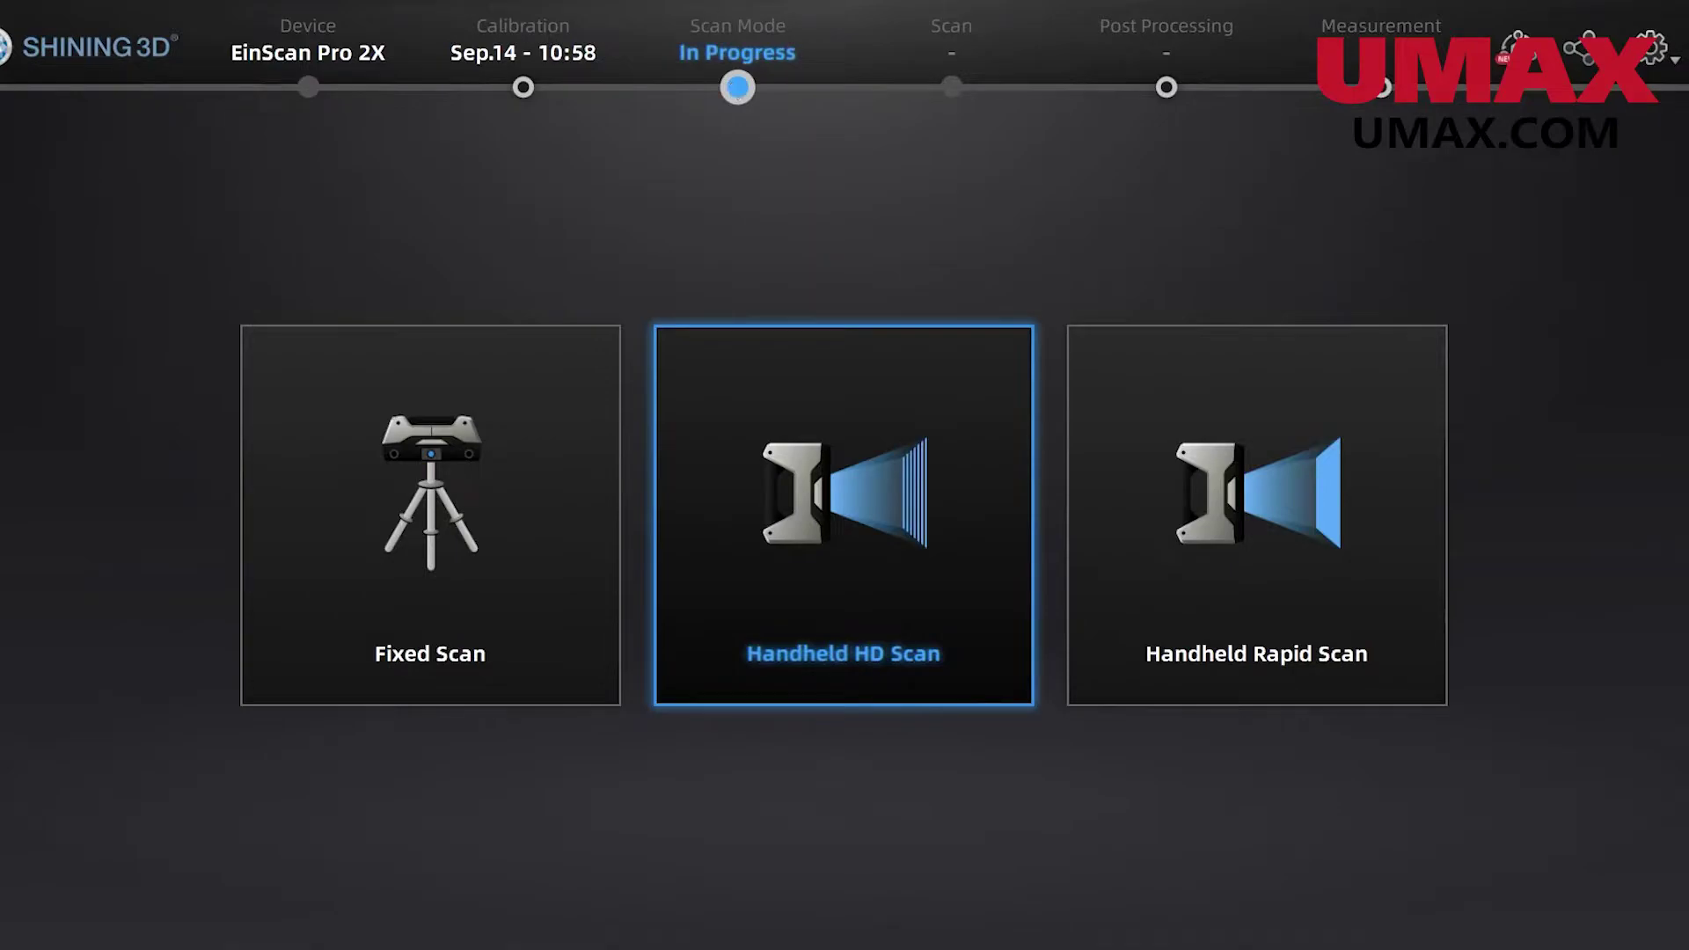
Choose Fixed Scan to start a new turntable scan project
left_click(405, 413)
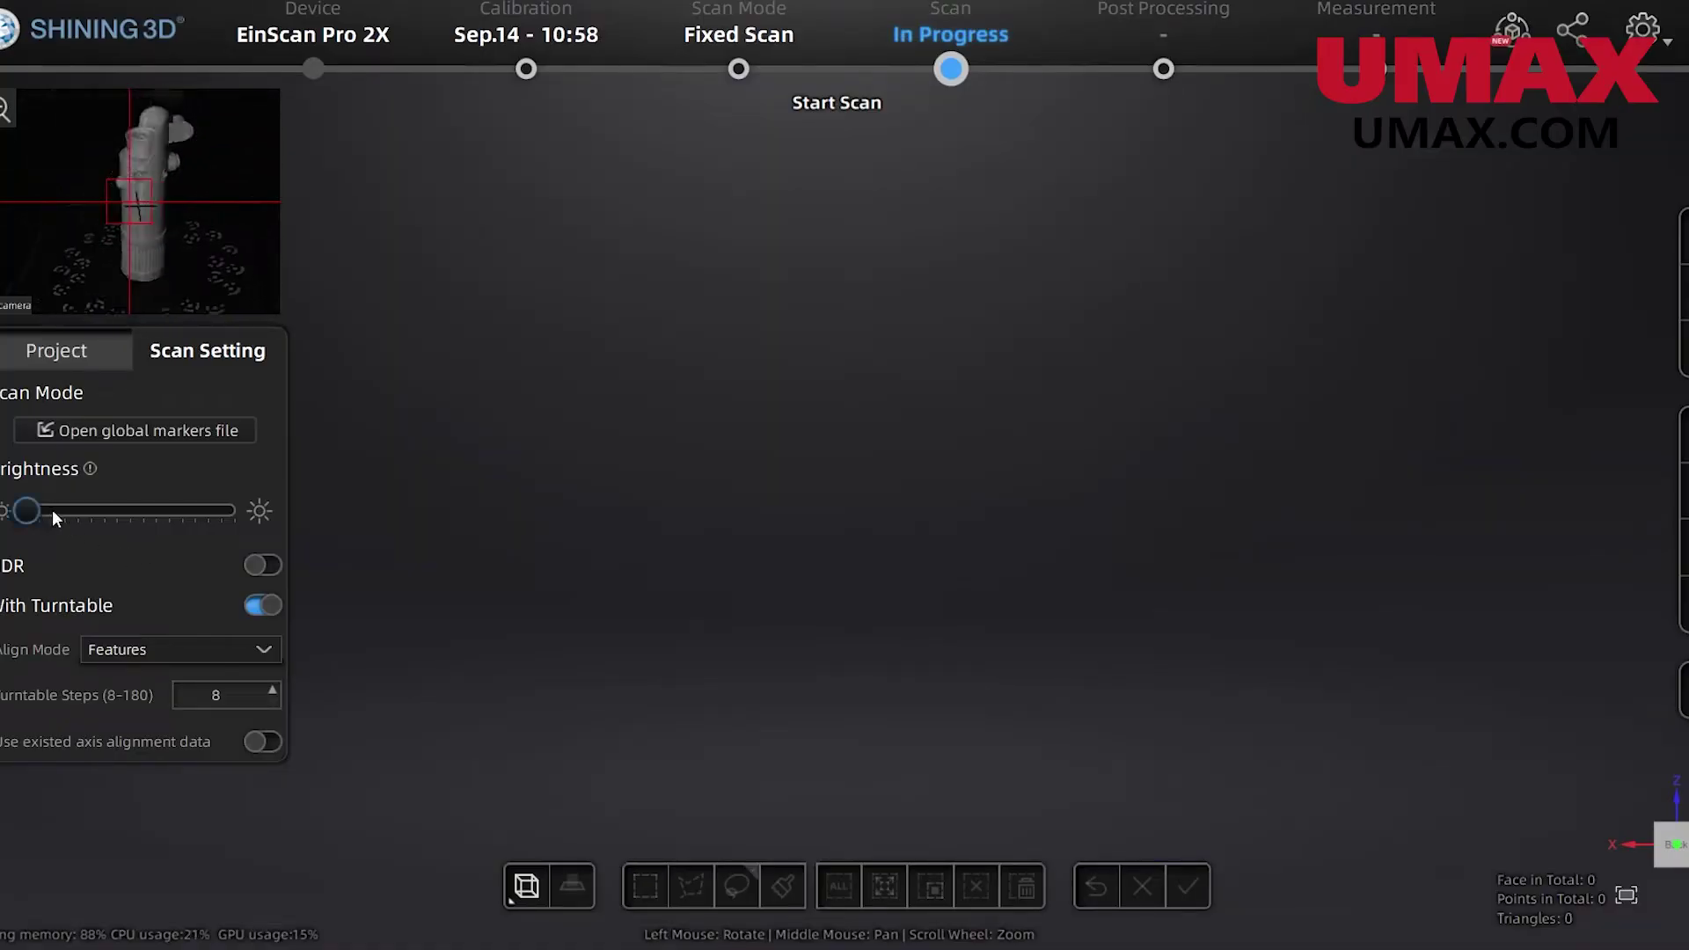
Raise the brightness, try Turntable Coded Targets, then keep align mode on Features
left_click_drag(51, 509, 76, 509)
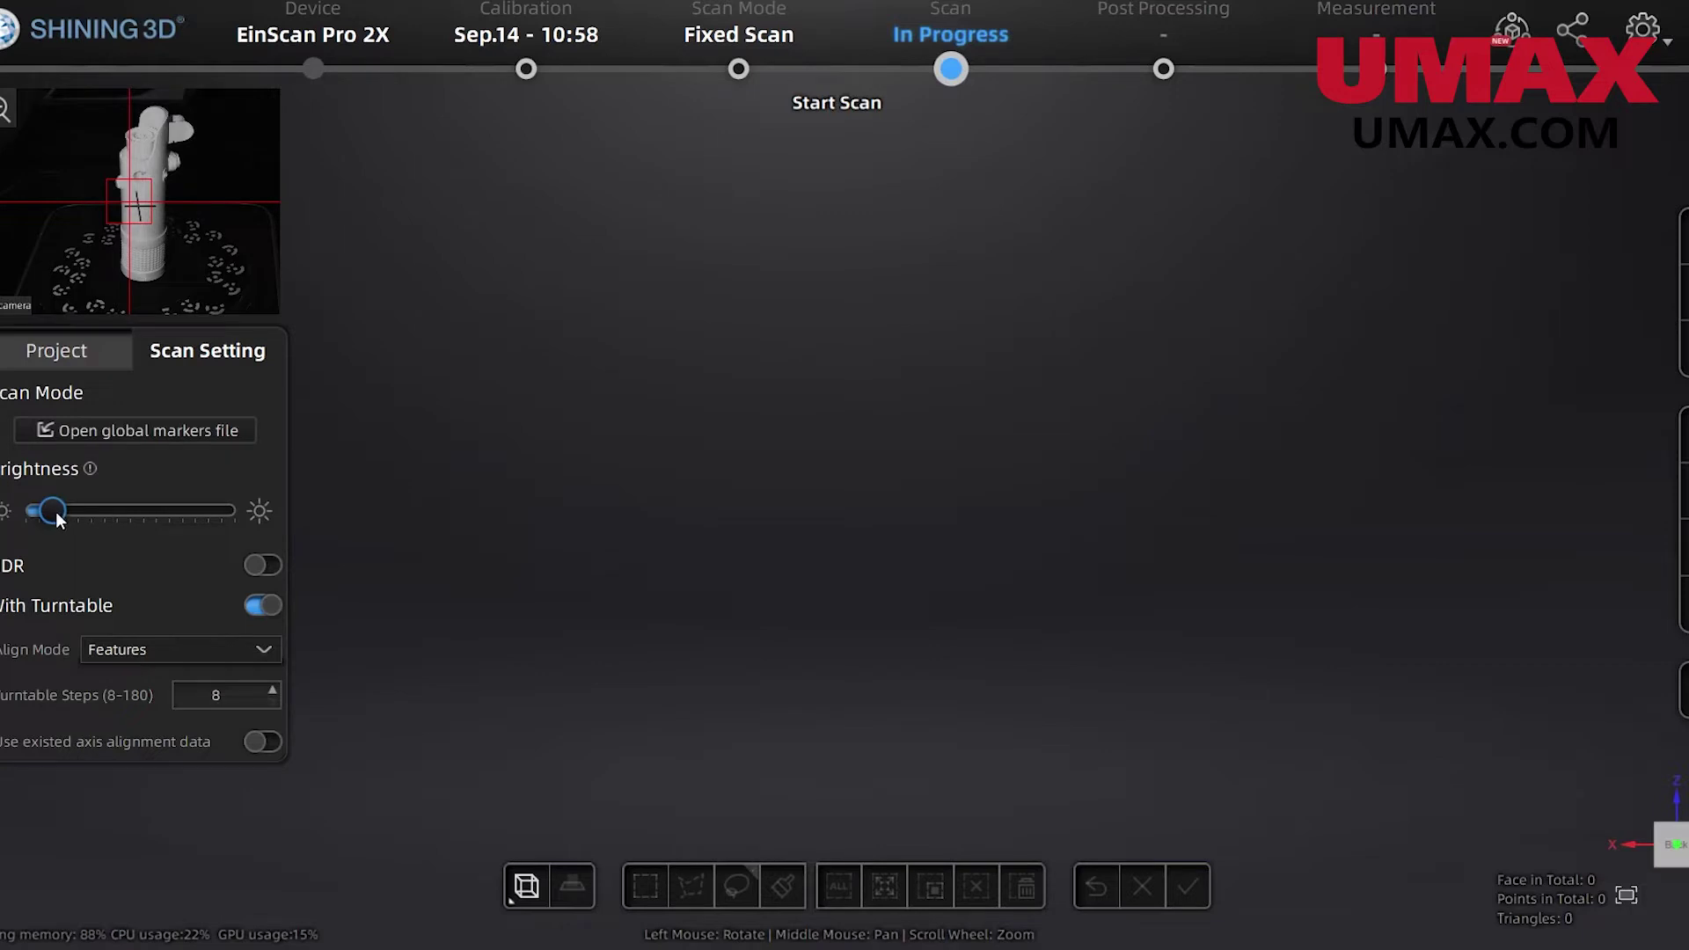
left_click_drag(62, 512, 66, 510)
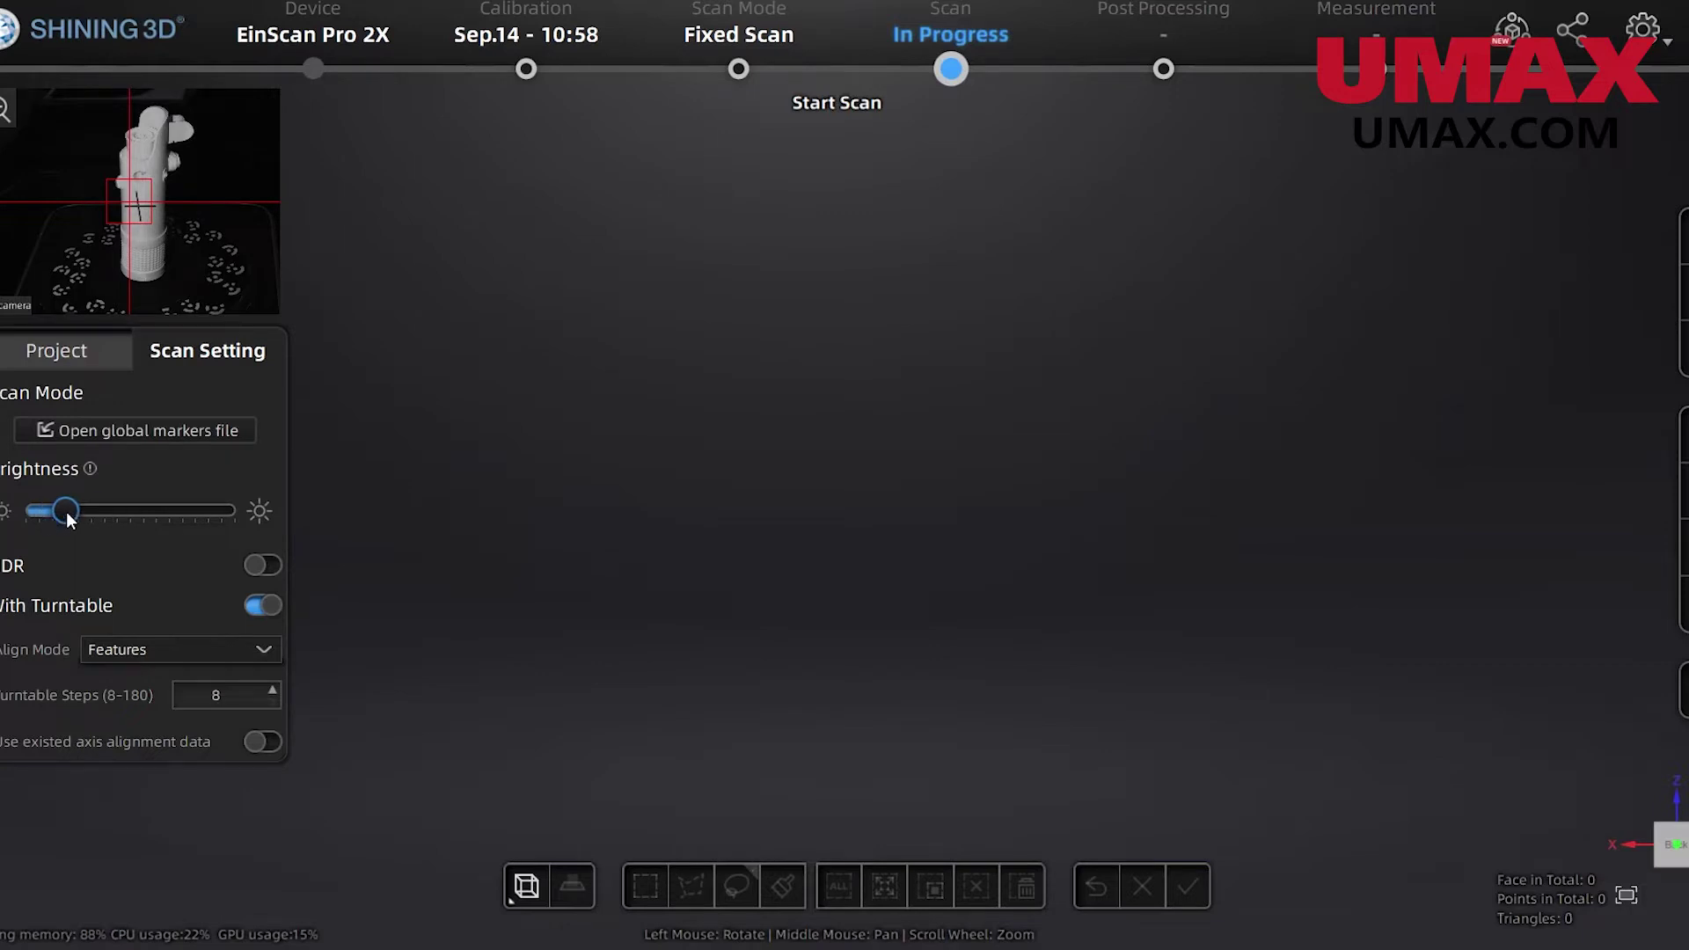
left_click(146, 651)
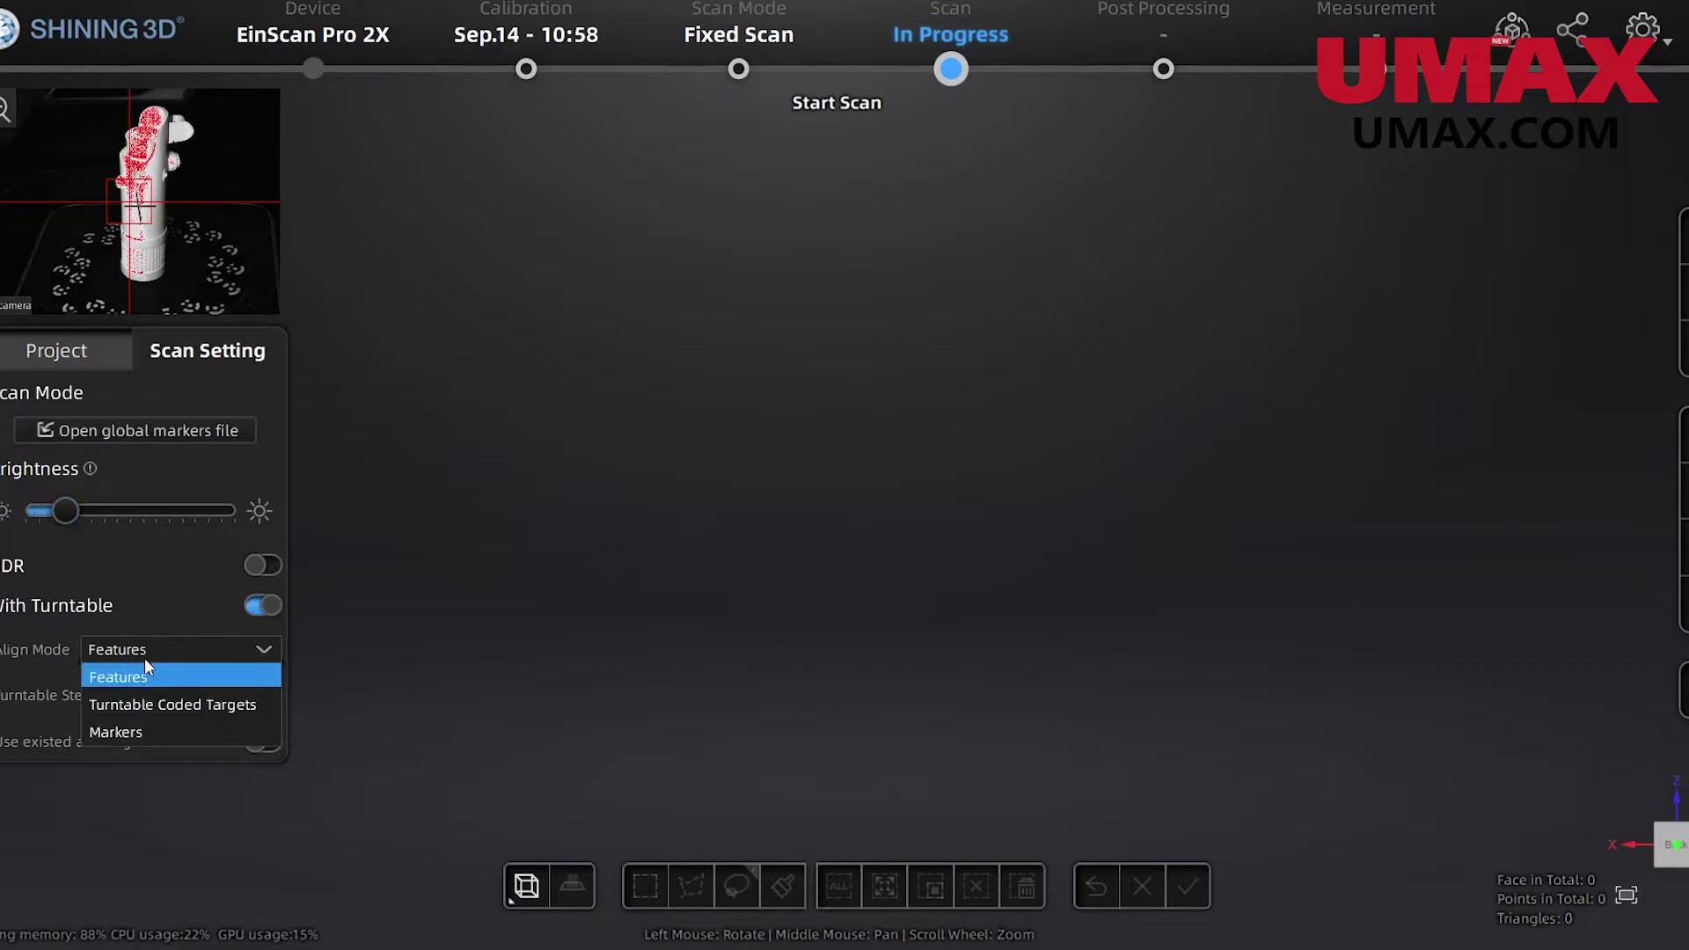
left_click(157, 709)
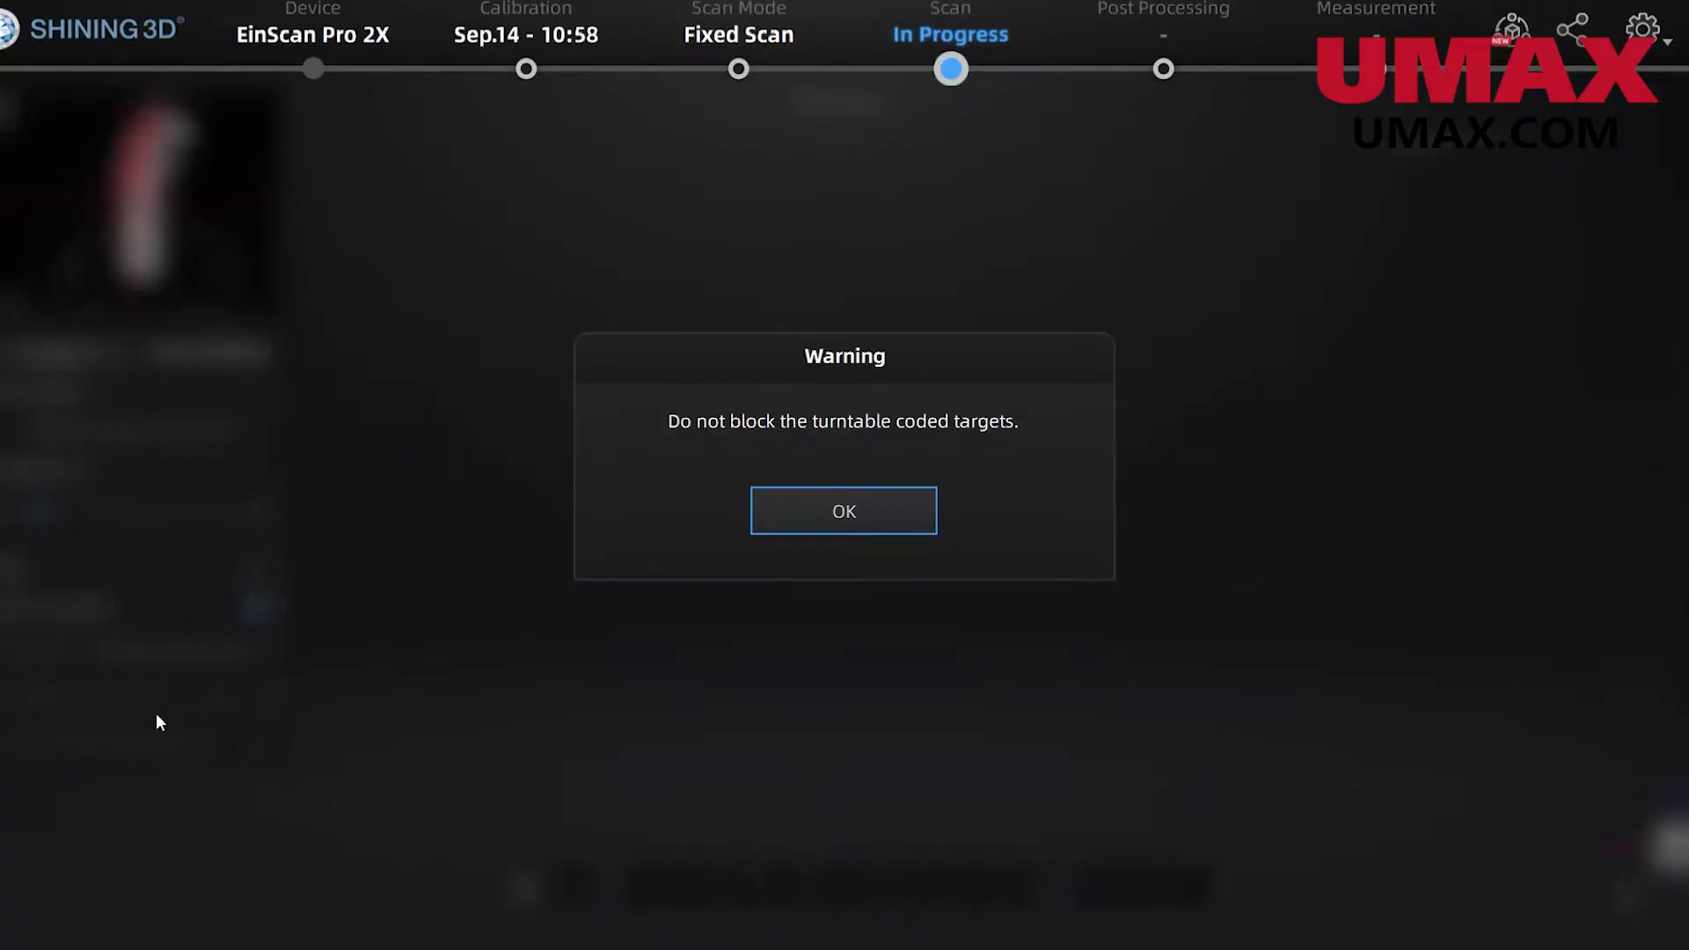
left_click(786, 508)
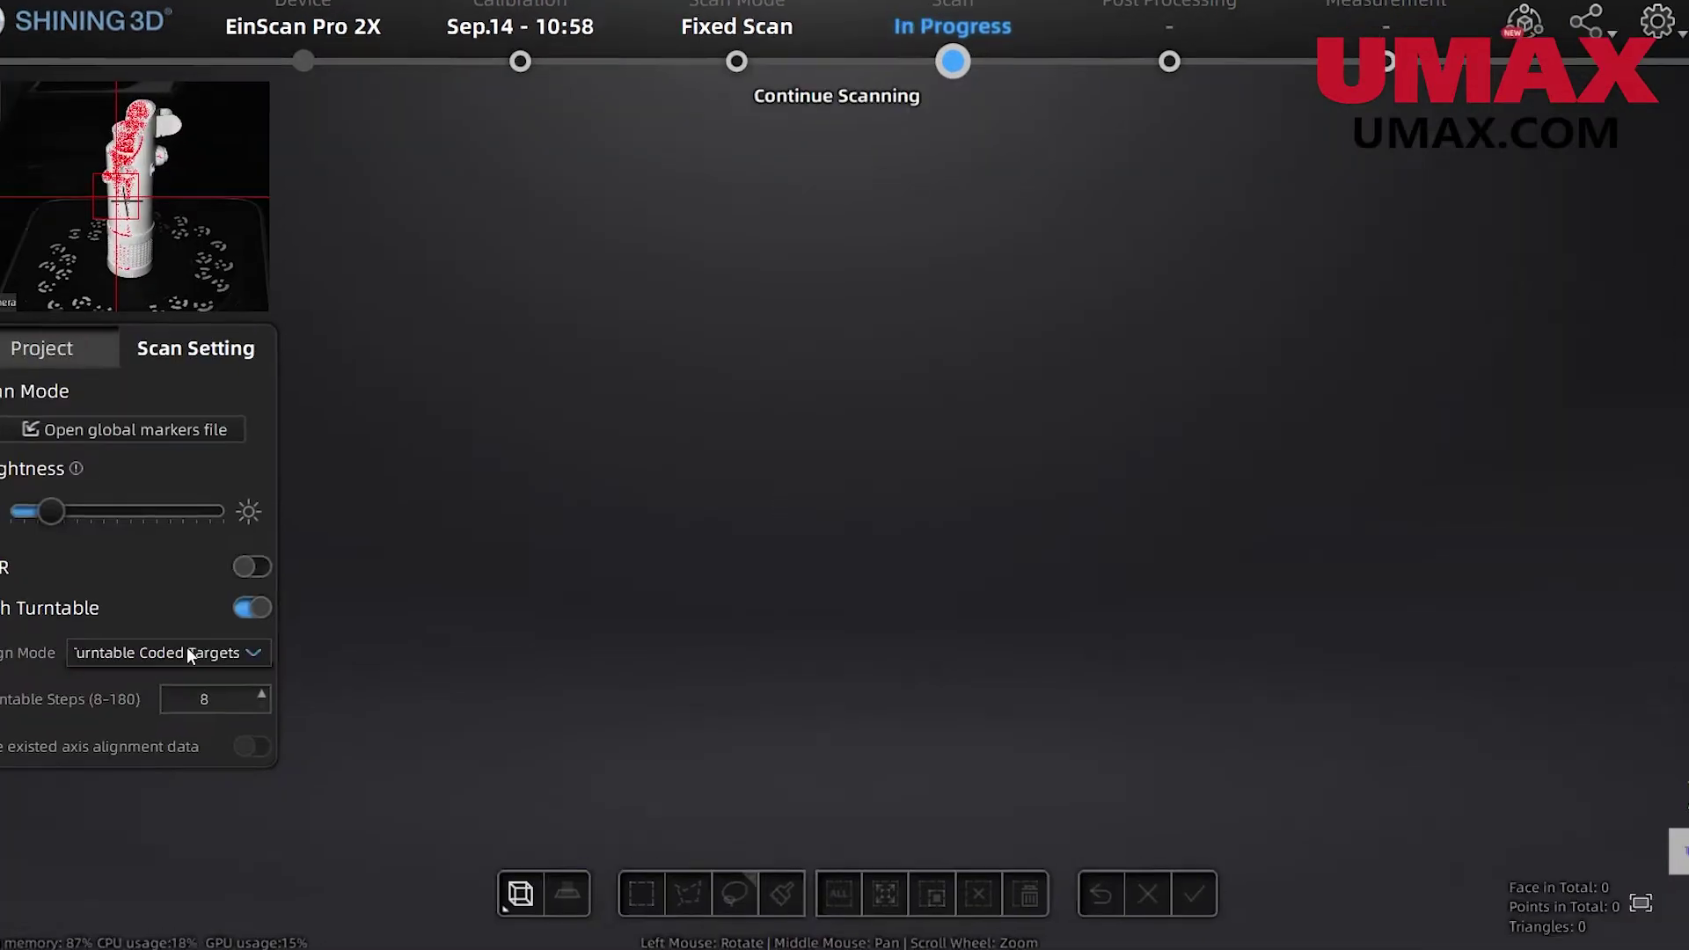
left_click(197, 648)
left_click(154, 681)
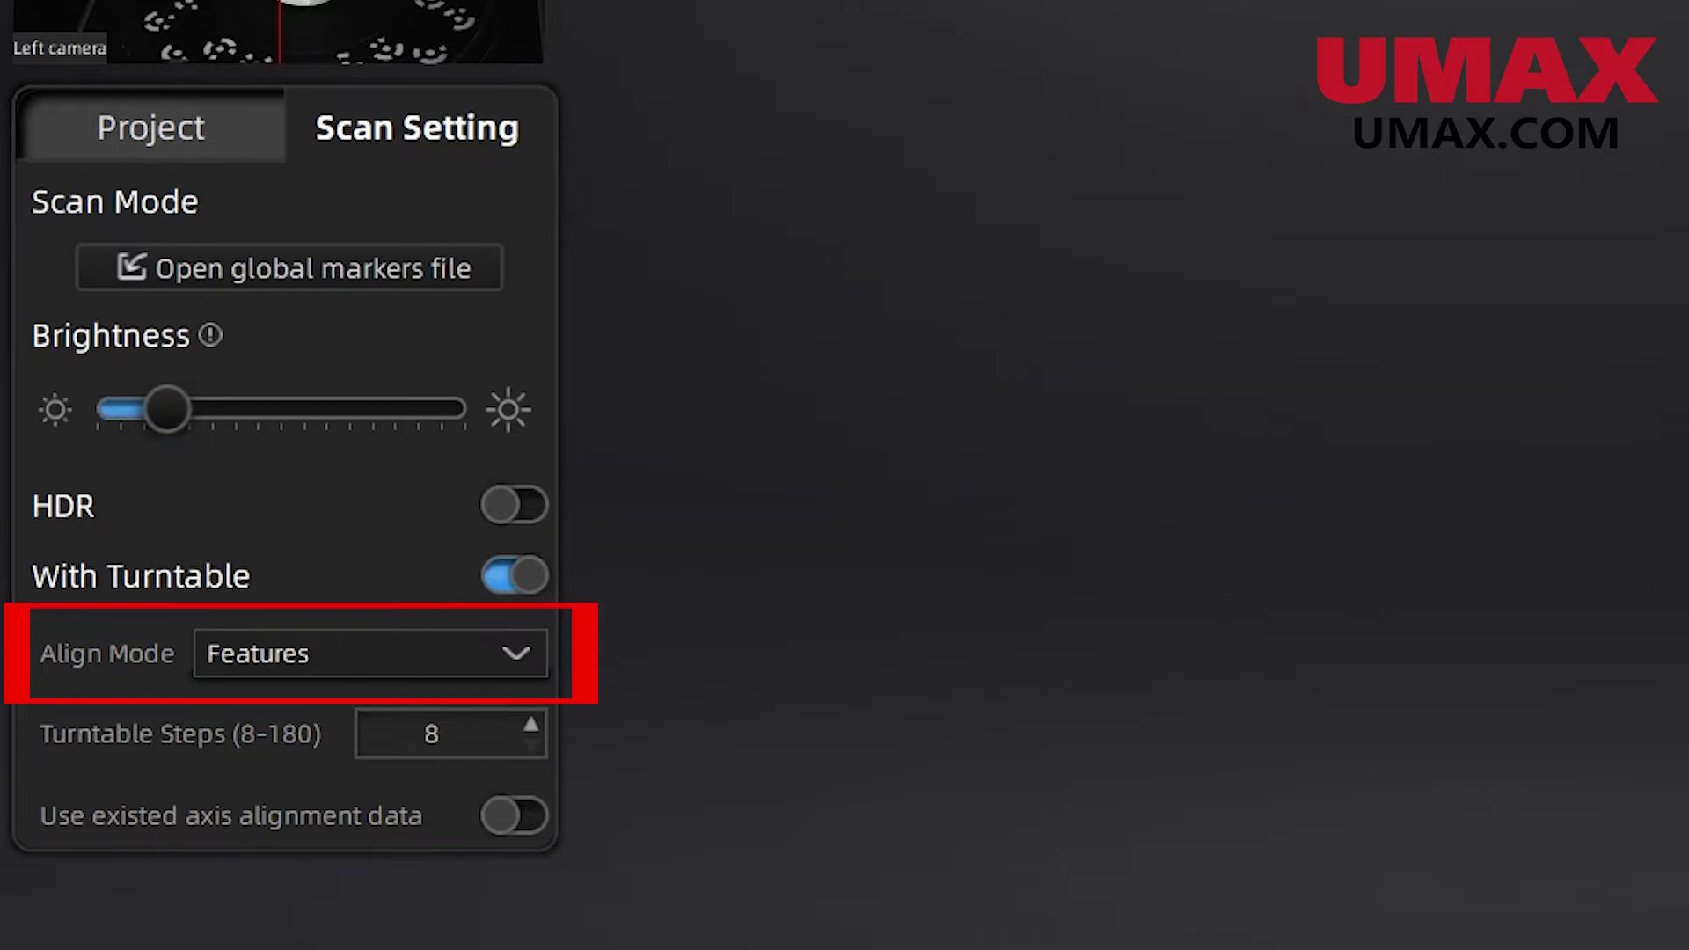
left_click(306, 669)
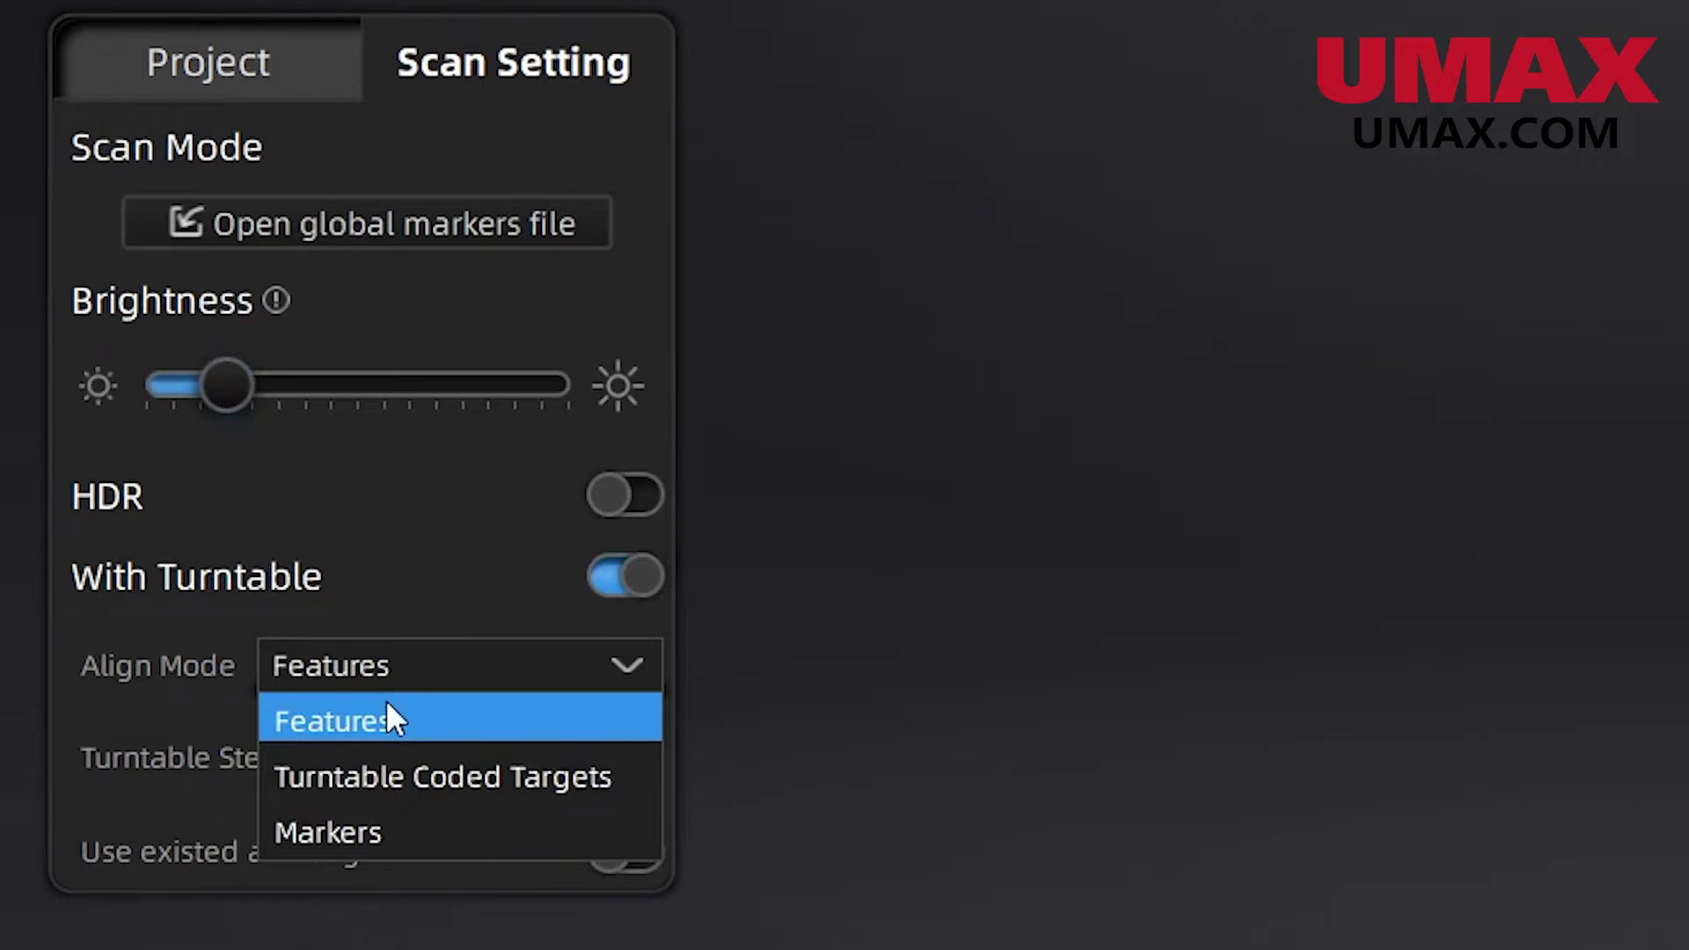
left_click(387, 703)
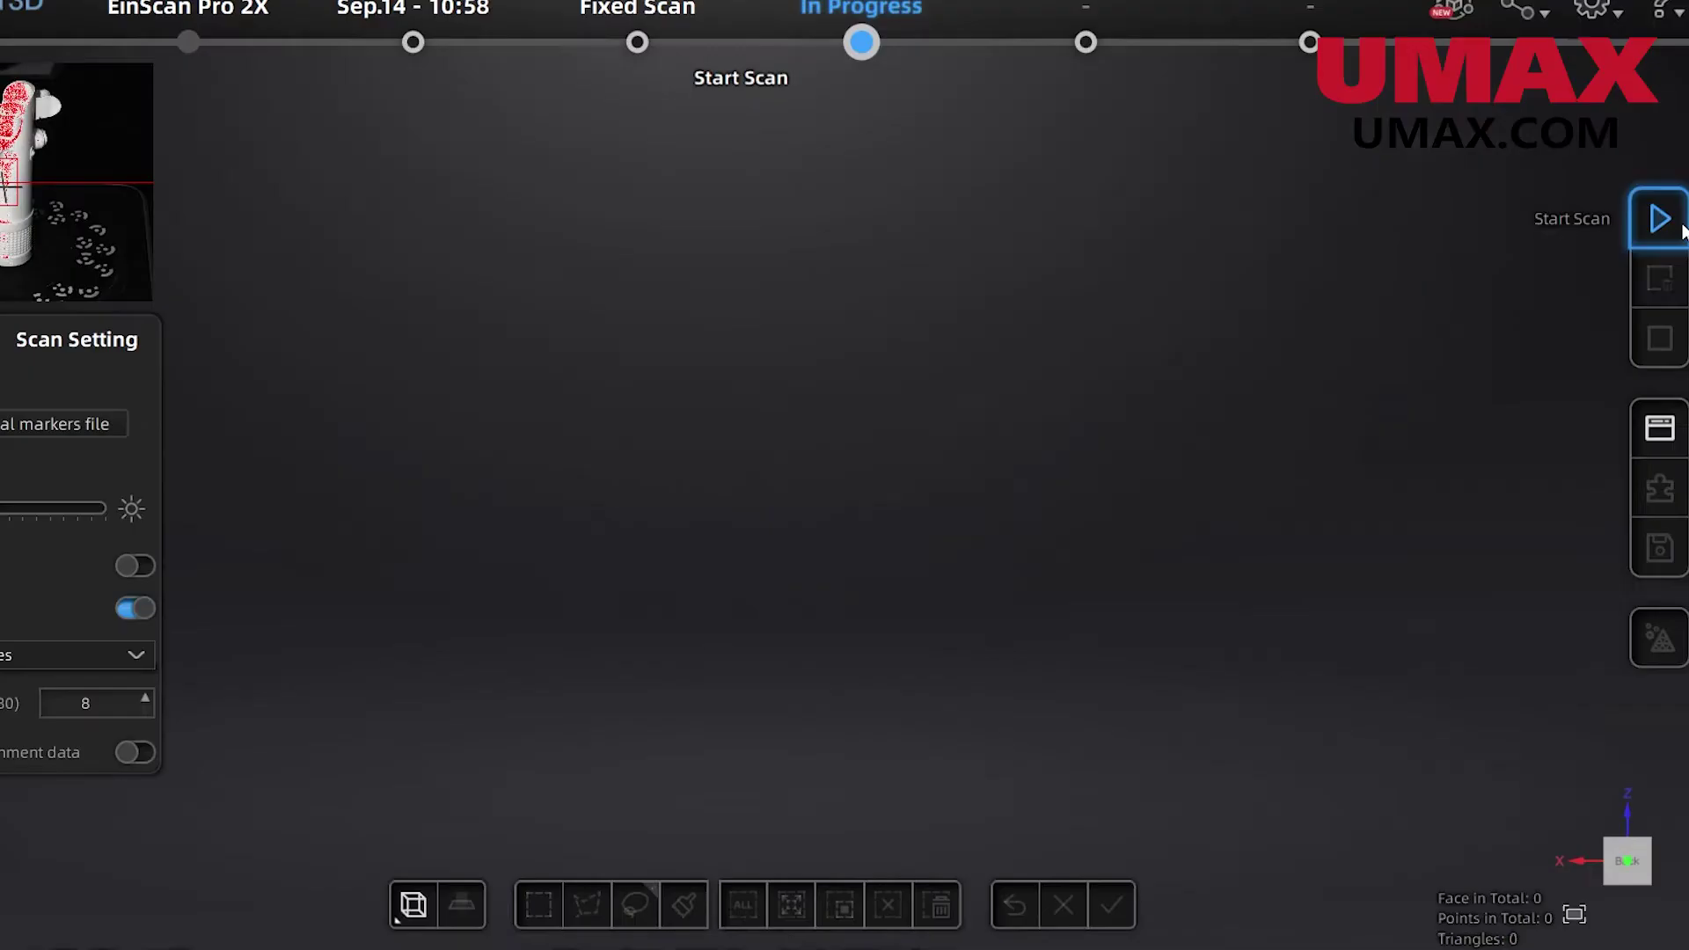
Run the full 8-step turntable scan of the cylindrical part
left_click(1682, 228)
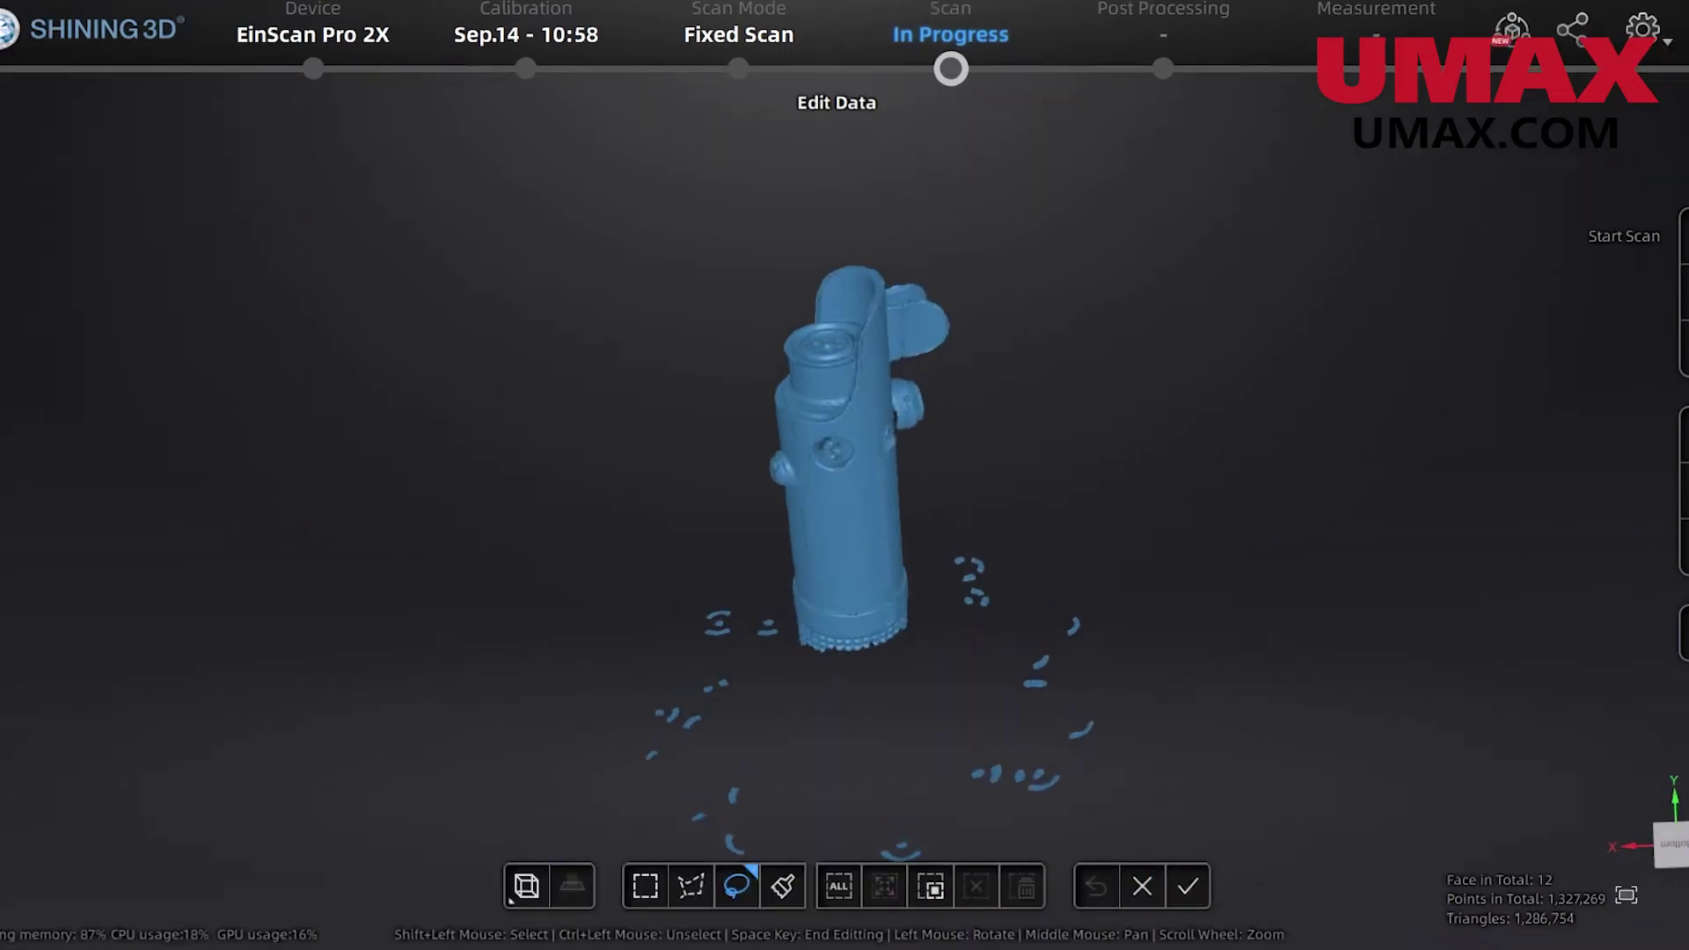
Delete the target fragments with Select Connected and Invert Selection, then apply the edit
mouse_move(721, 621)
left_mouse_down()
mouse_move(709, 678)
mouse_move(678, 589)
mouse_move(583, 628)
mouse_move(791, 660)
mouse_move(1003, 592)
mouse_move(659, 415)
mouse_move(1053, 798)
mouse_move(942, 836)
mouse_move(915, 822)
mouse_move(809, 603)
mouse_move(883, 718)
left_mouse_up()
left_click(885, 883)
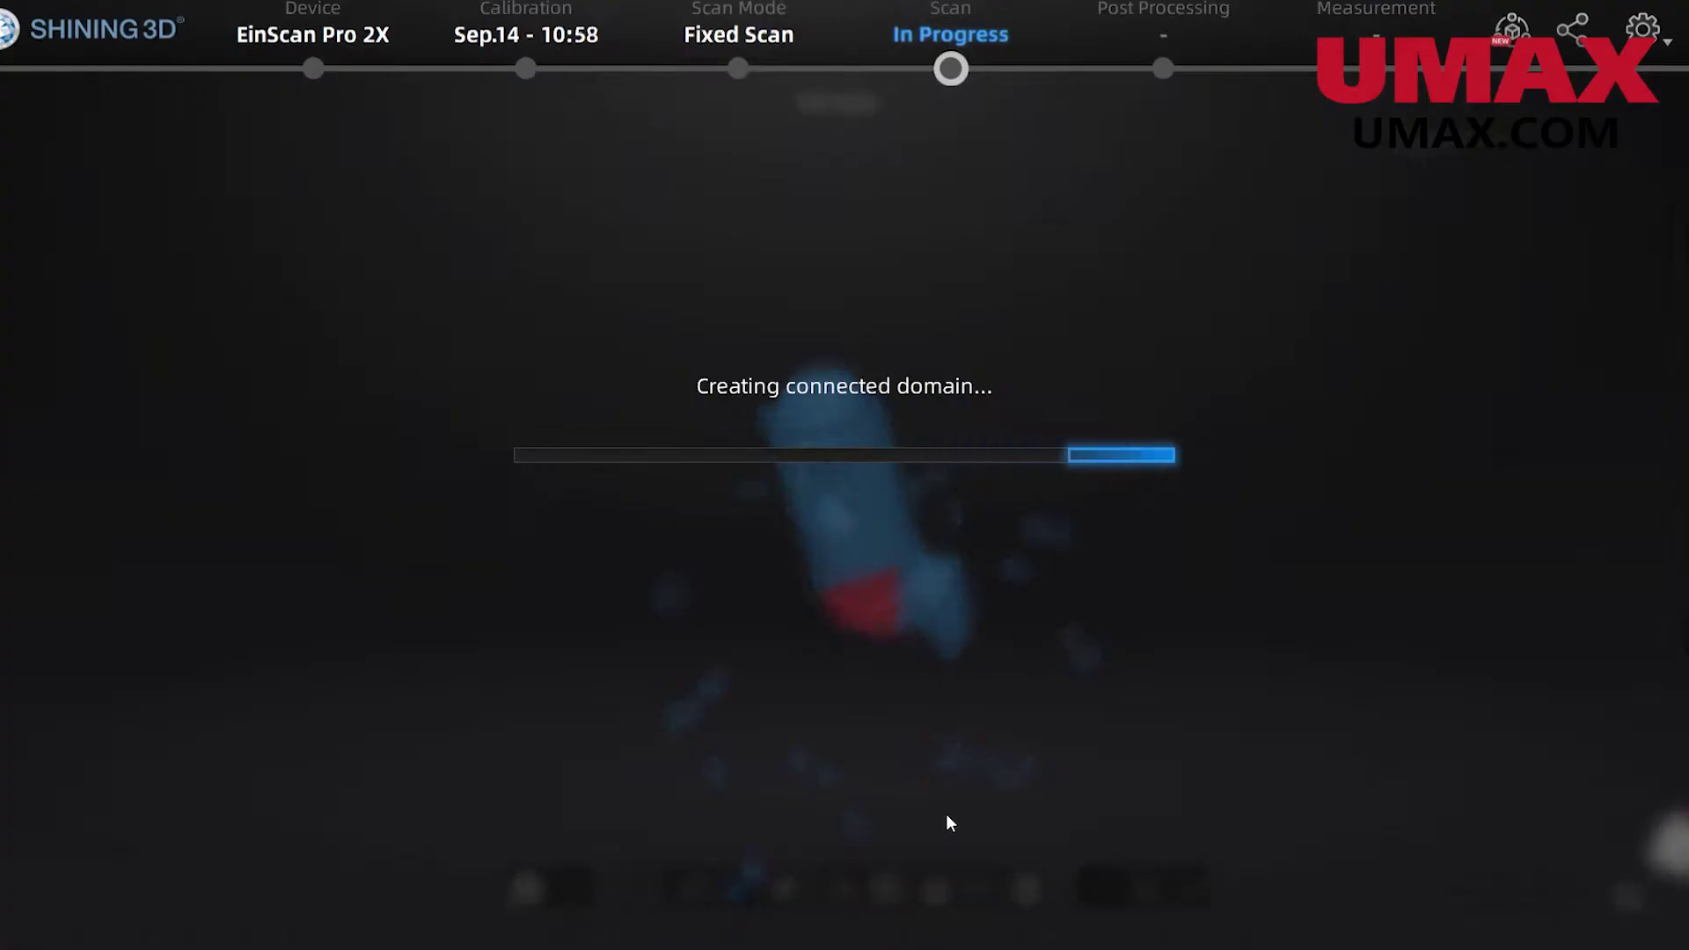
left_click_drag(970, 577, 838, 535)
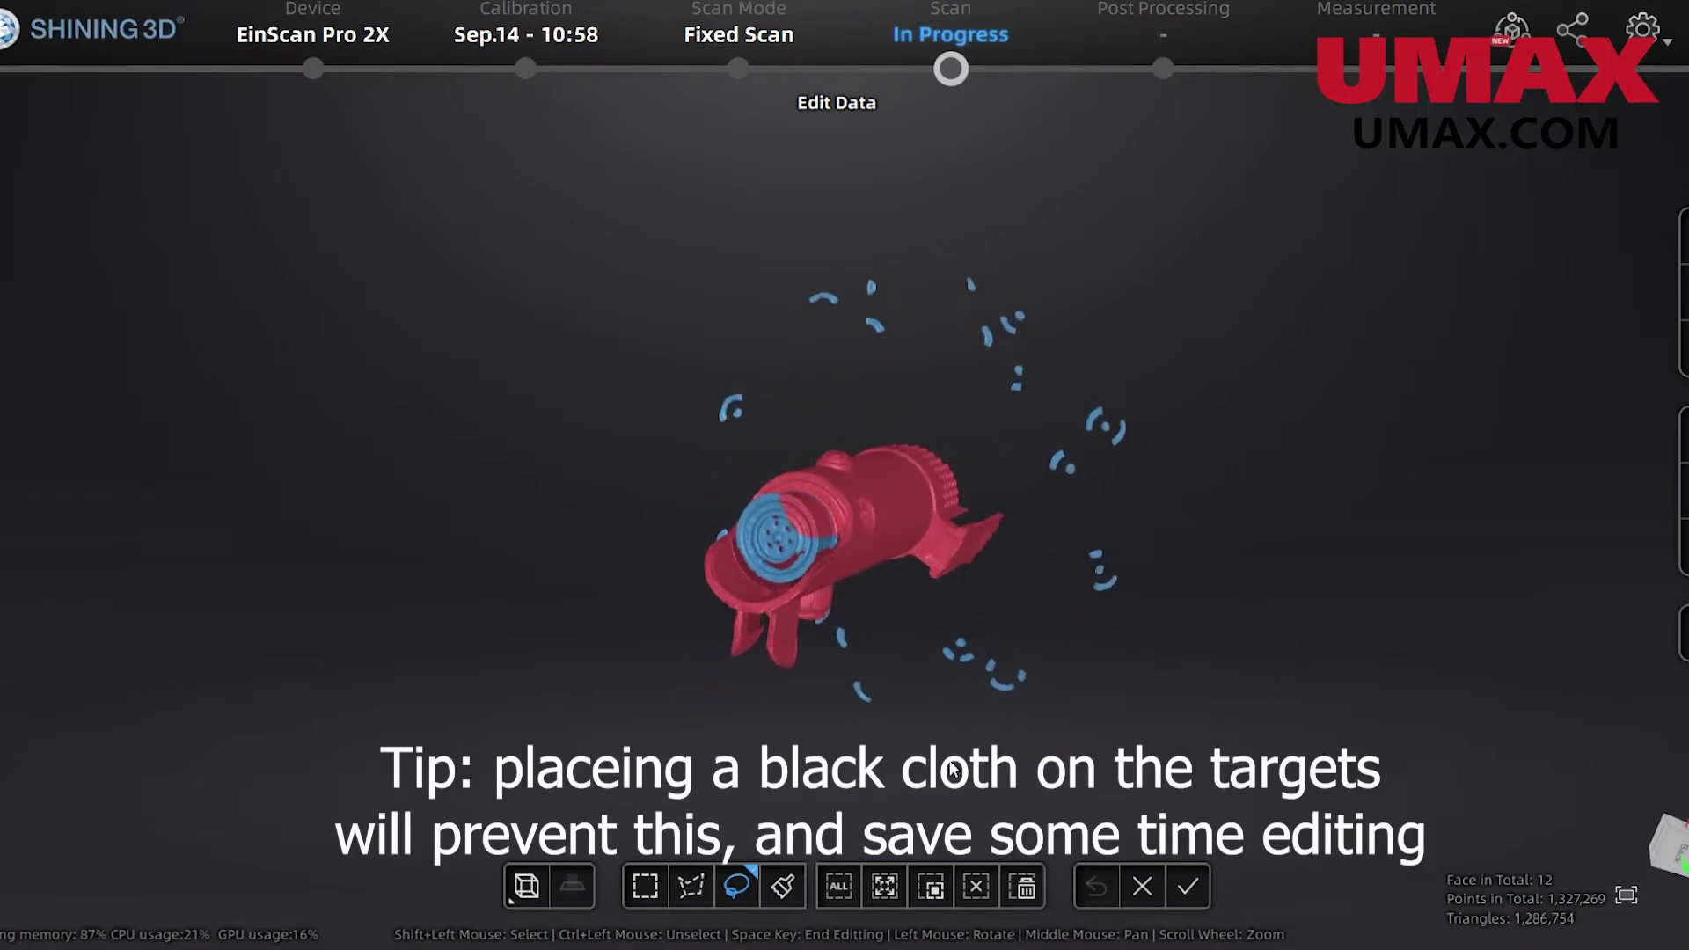
left_click(887, 883)
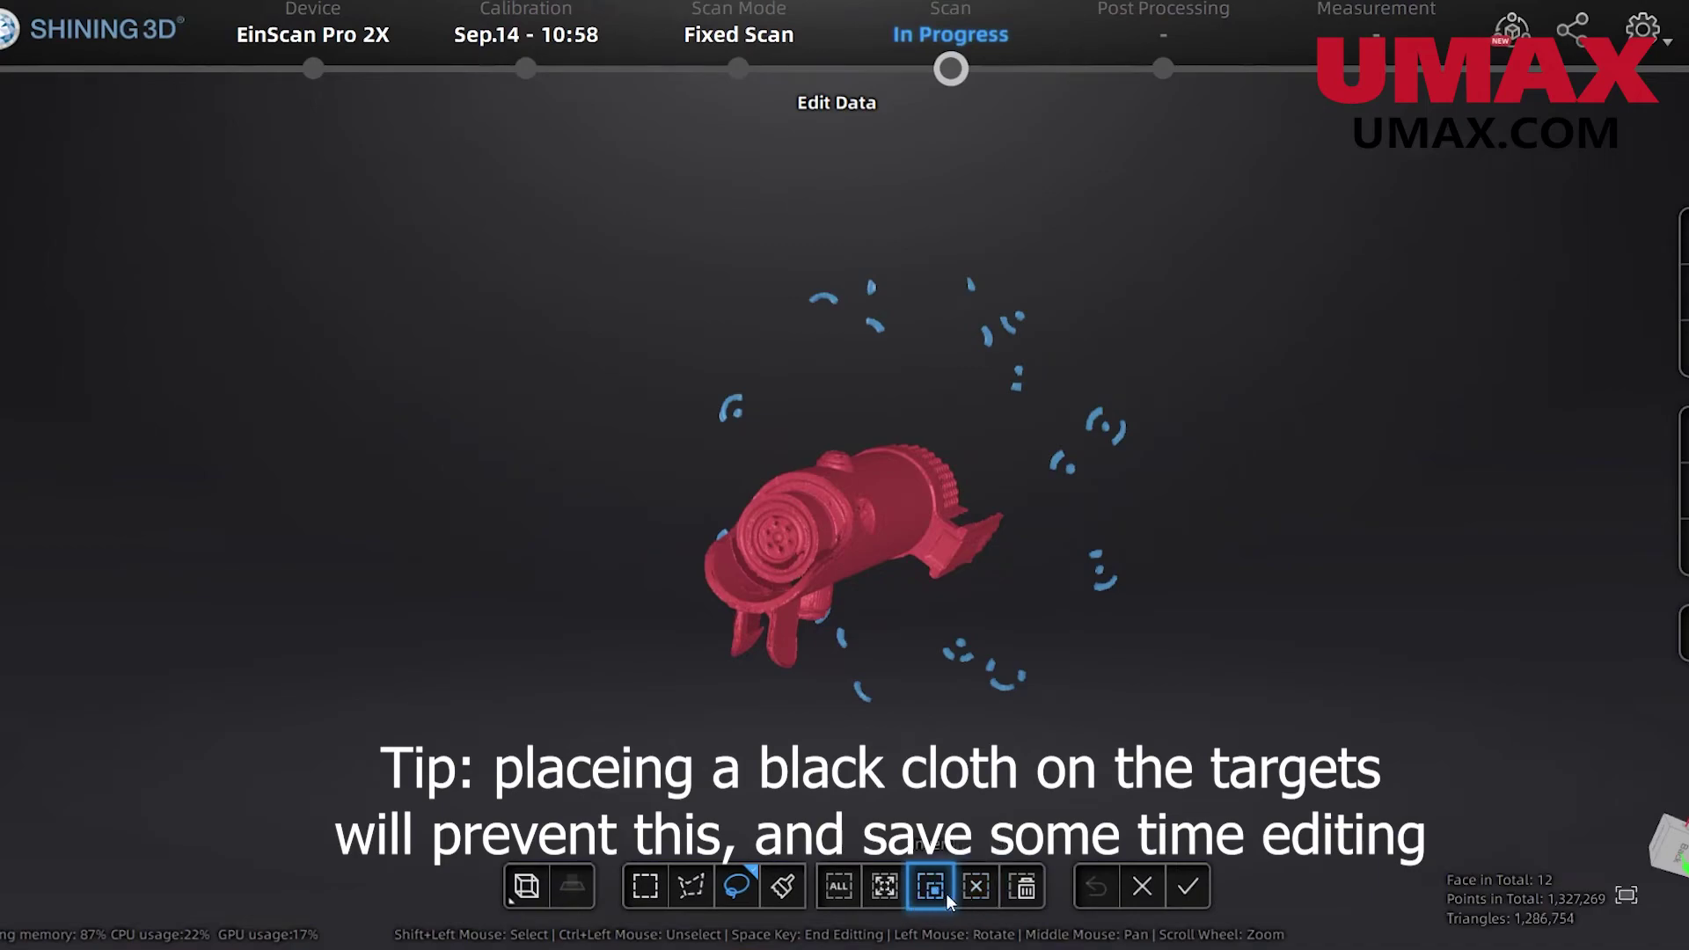
left_click(930, 887)
left_click(1022, 887)
left_click(1174, 880)
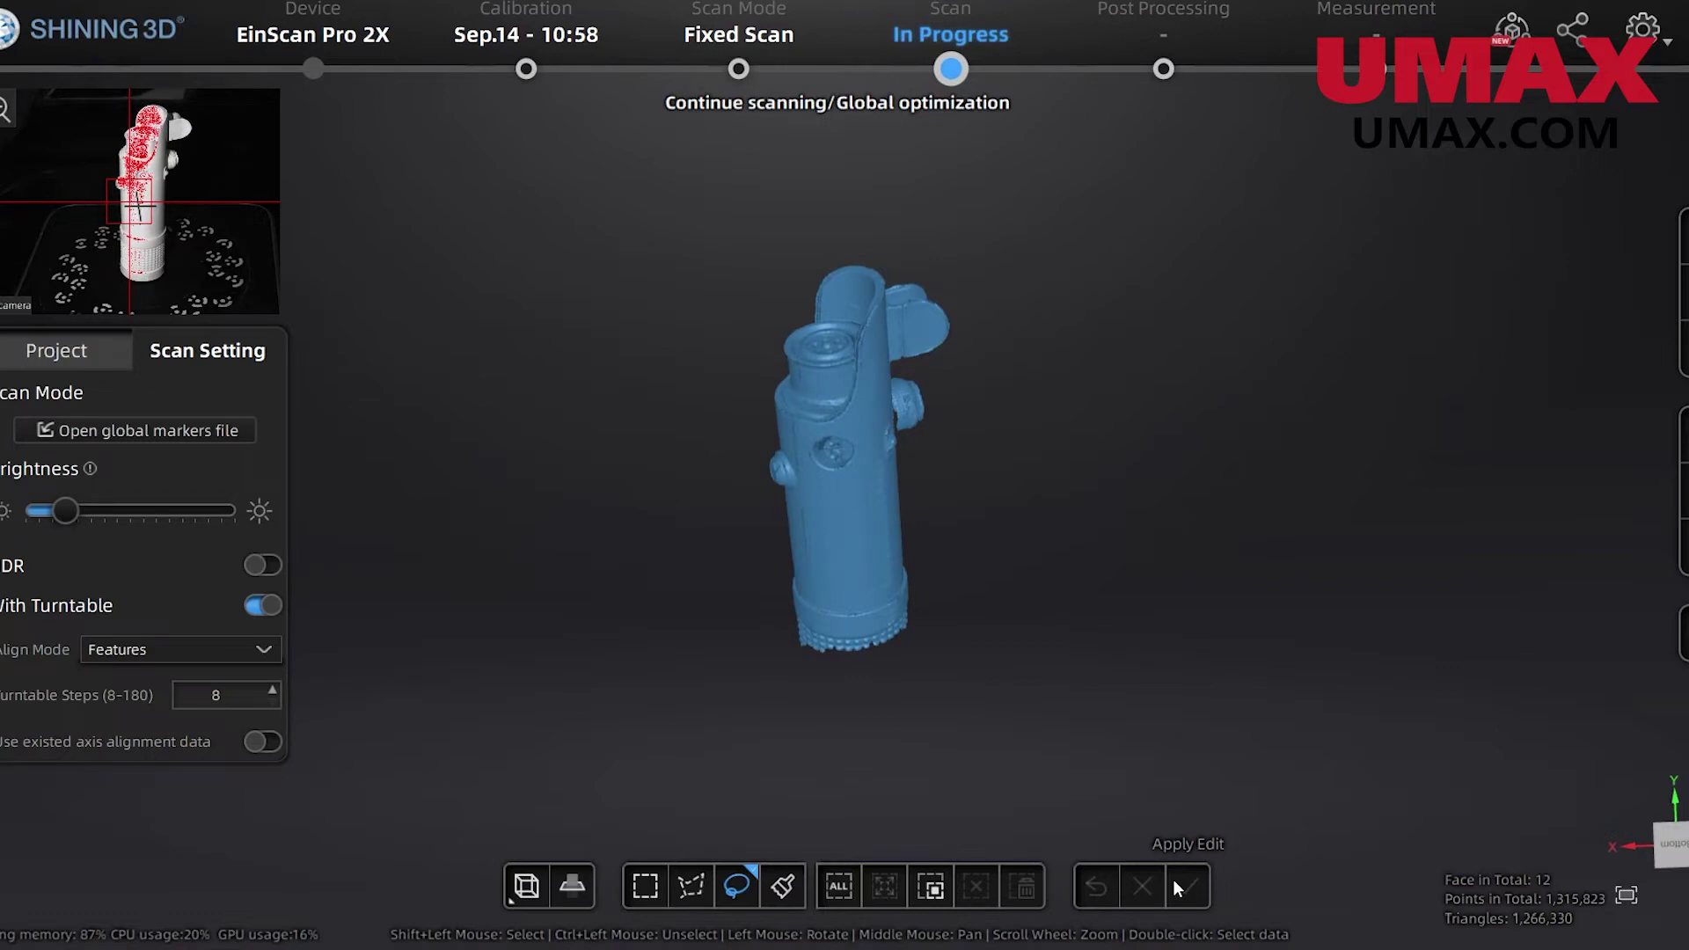
Scan the part lying on its side as a second group and inspect both groups
left_click_drag(769, 584, 1290, 670)
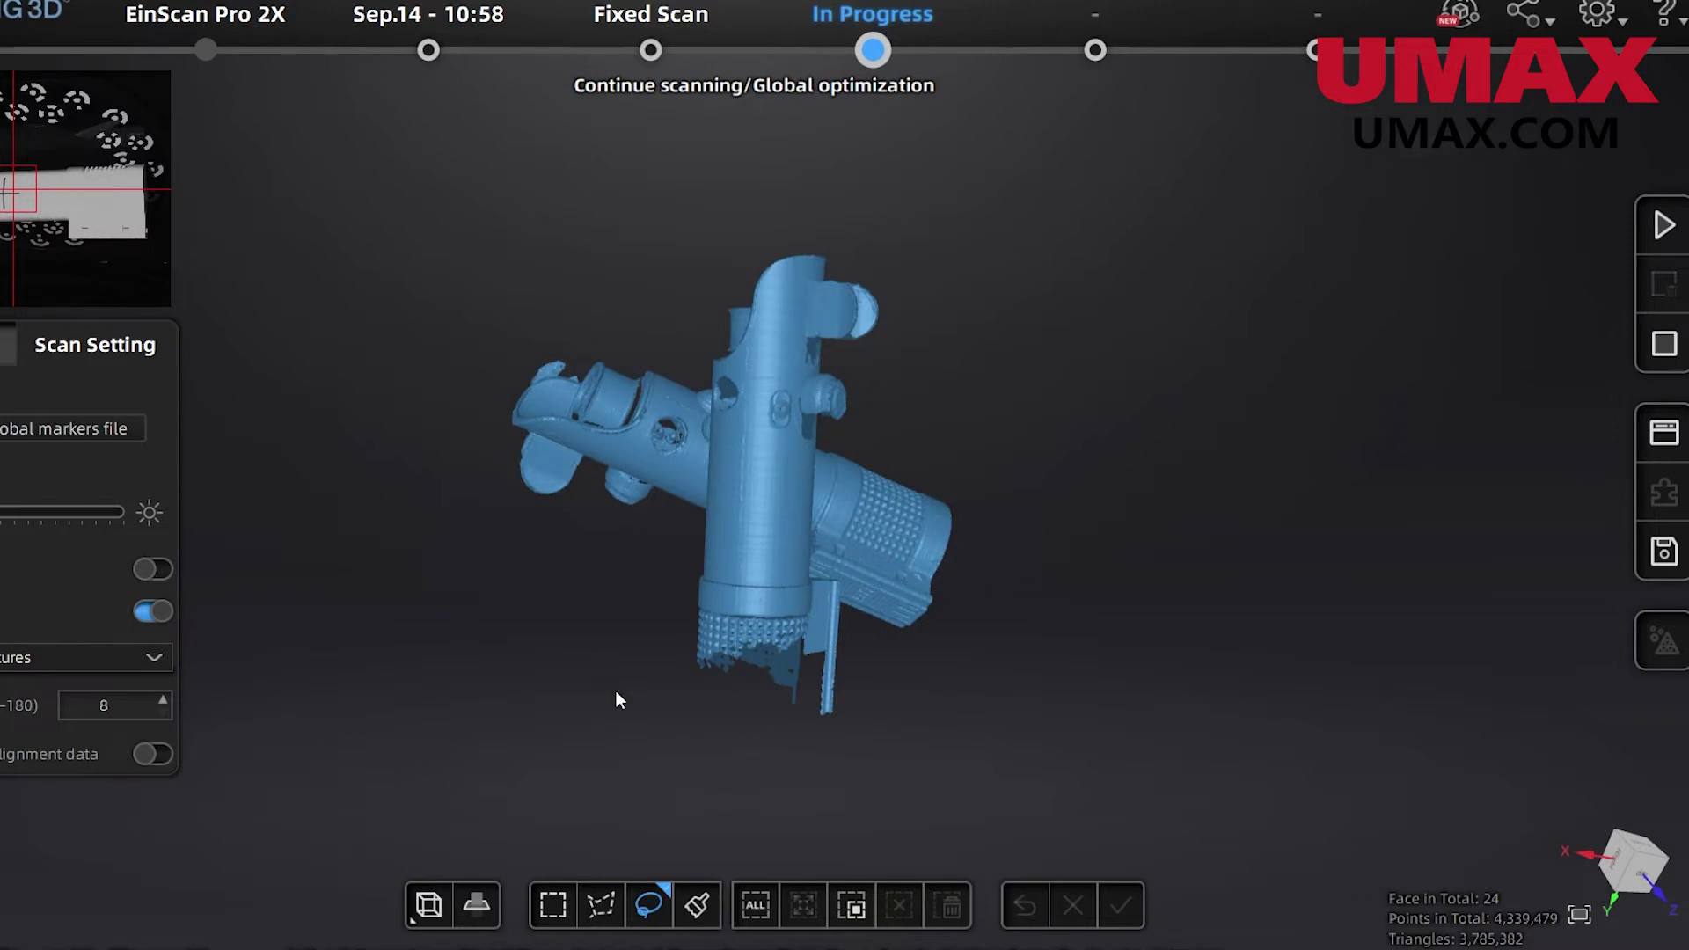
left_click_drag(825, 645, 483, 698)
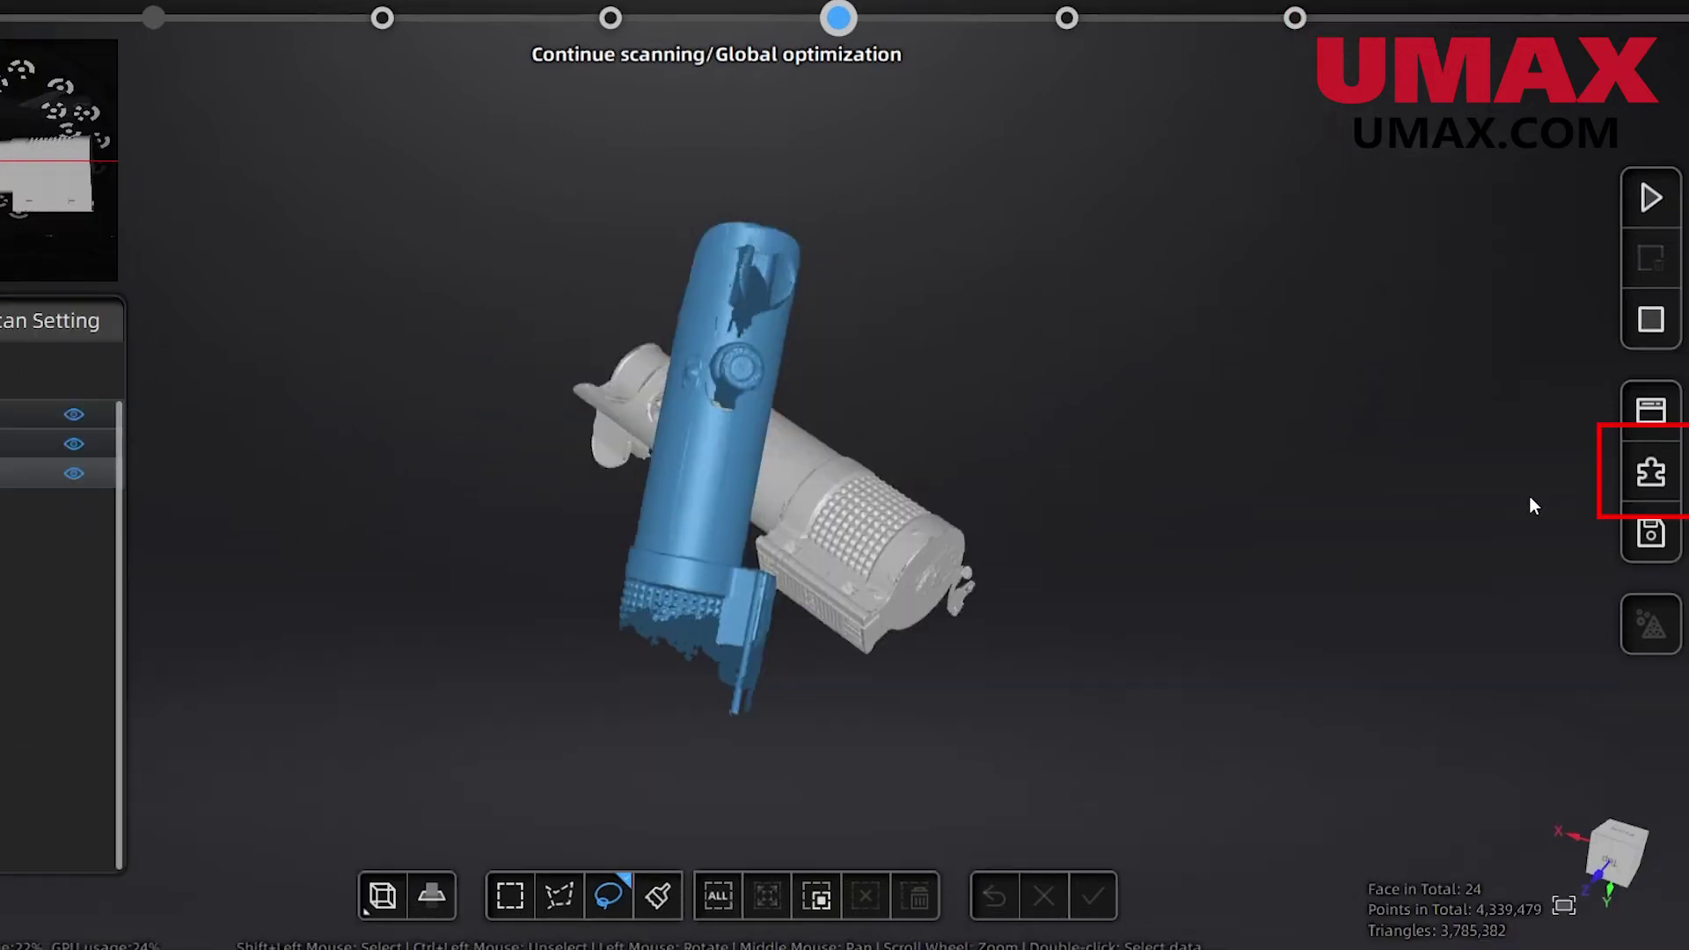
Load Group1 as the fixed model and Group2 as floated, using manual point alignment
left_click(1675, 482)
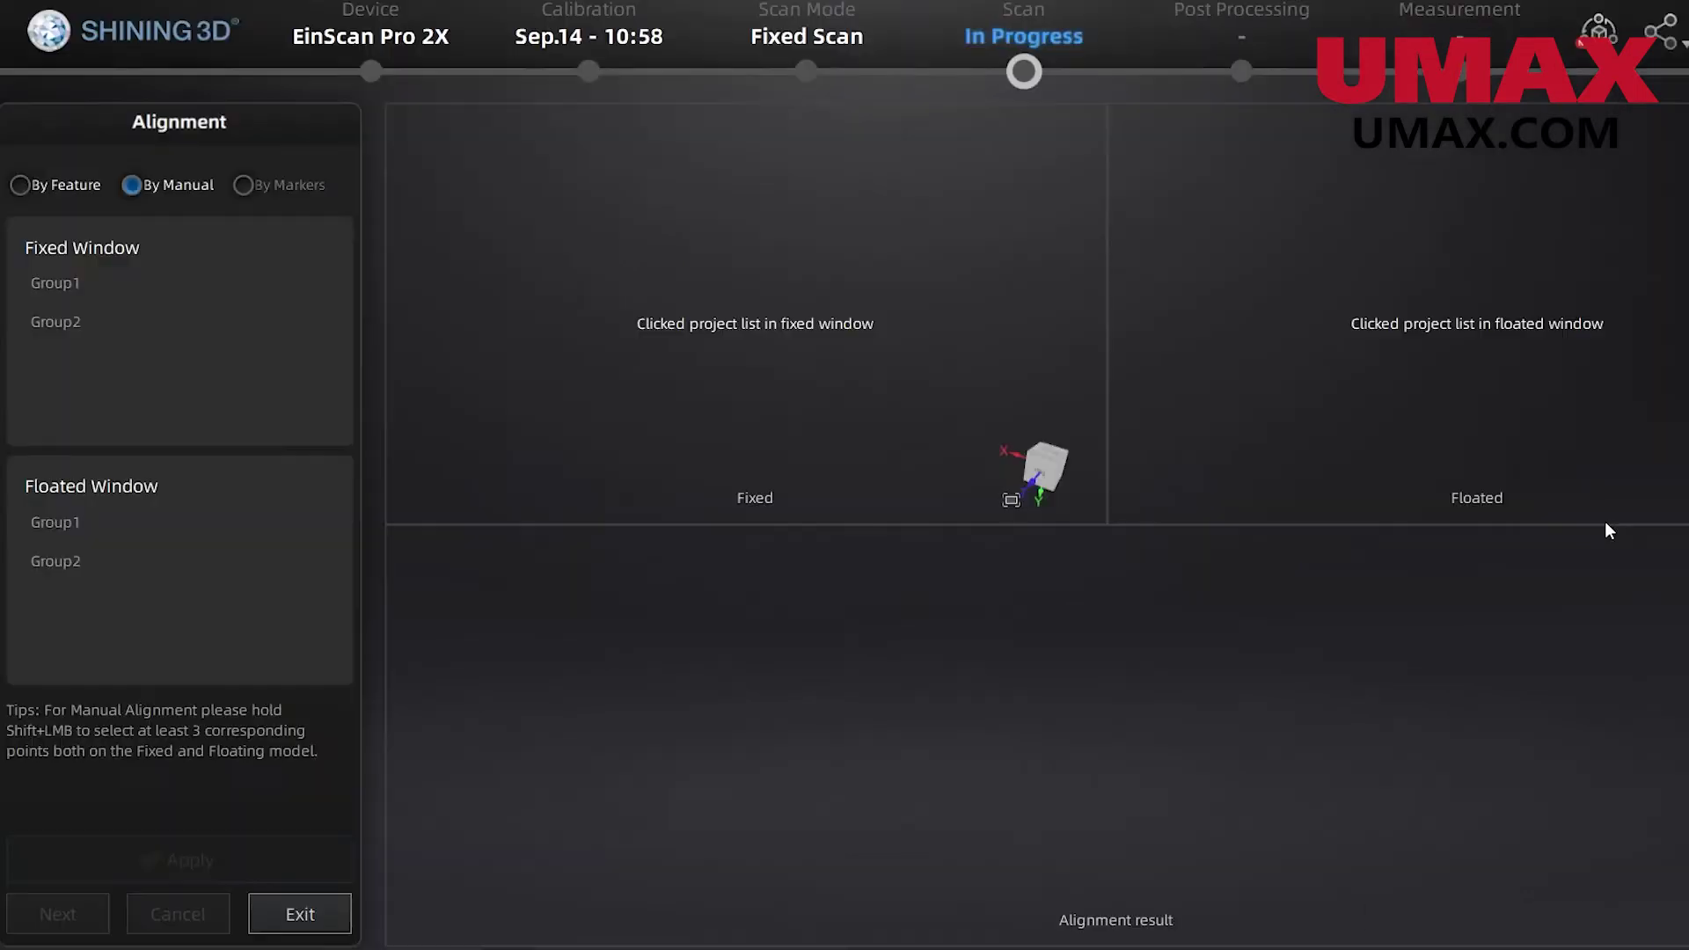
left_click(128, 278)
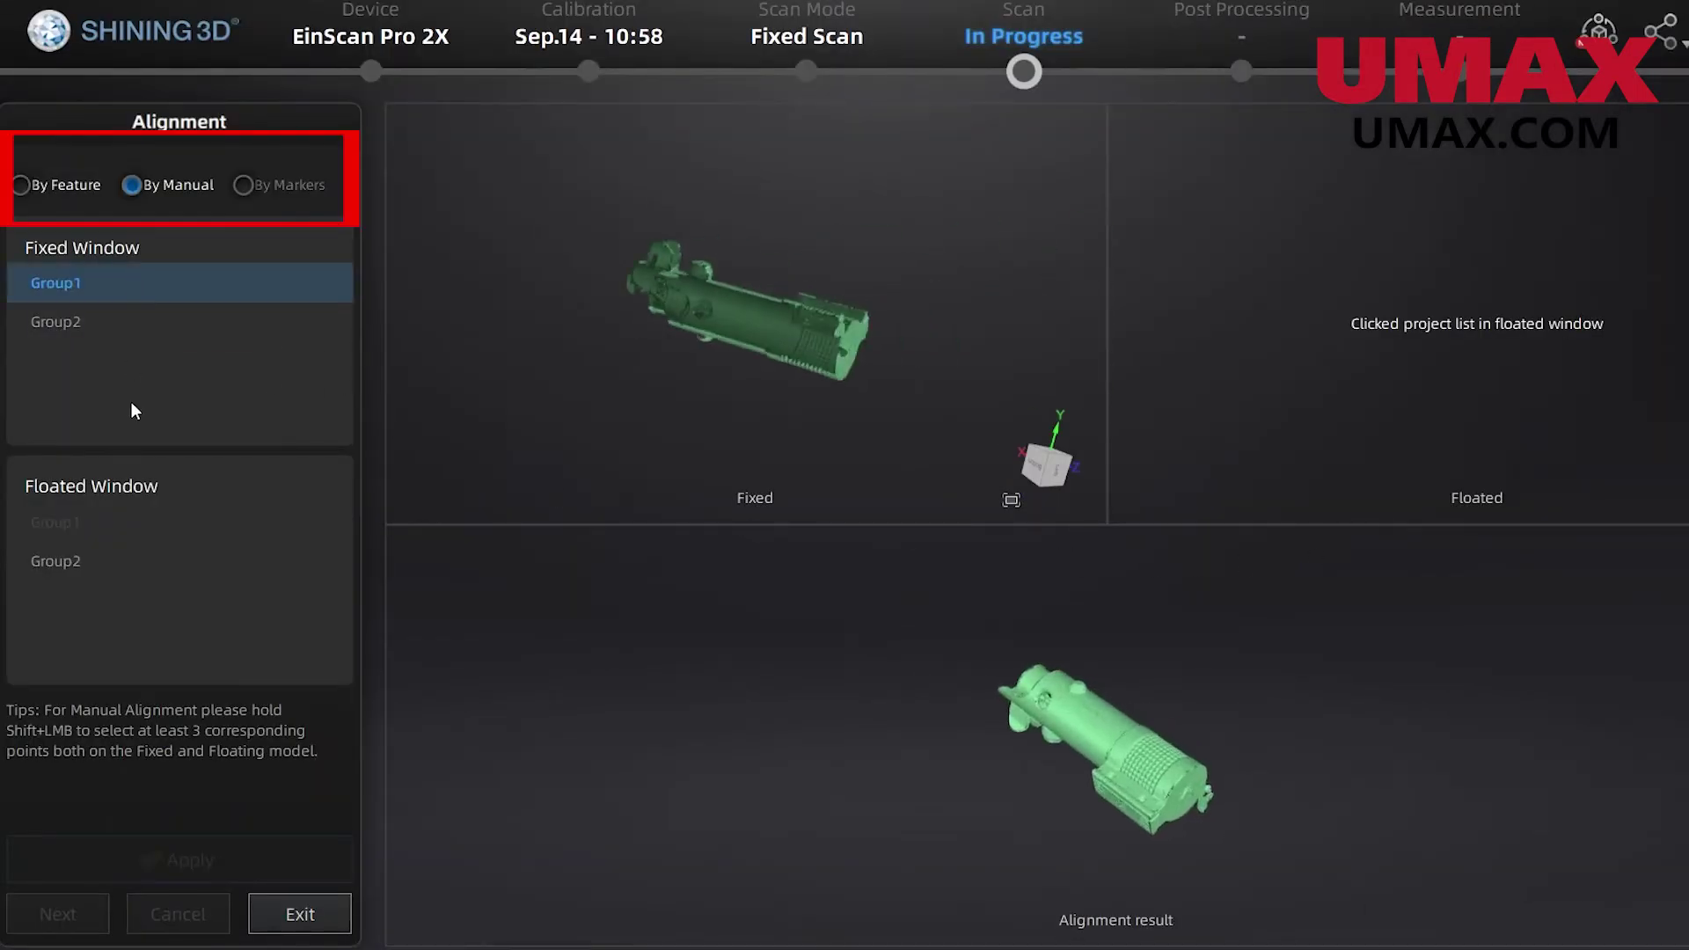
left_click(130, 549)
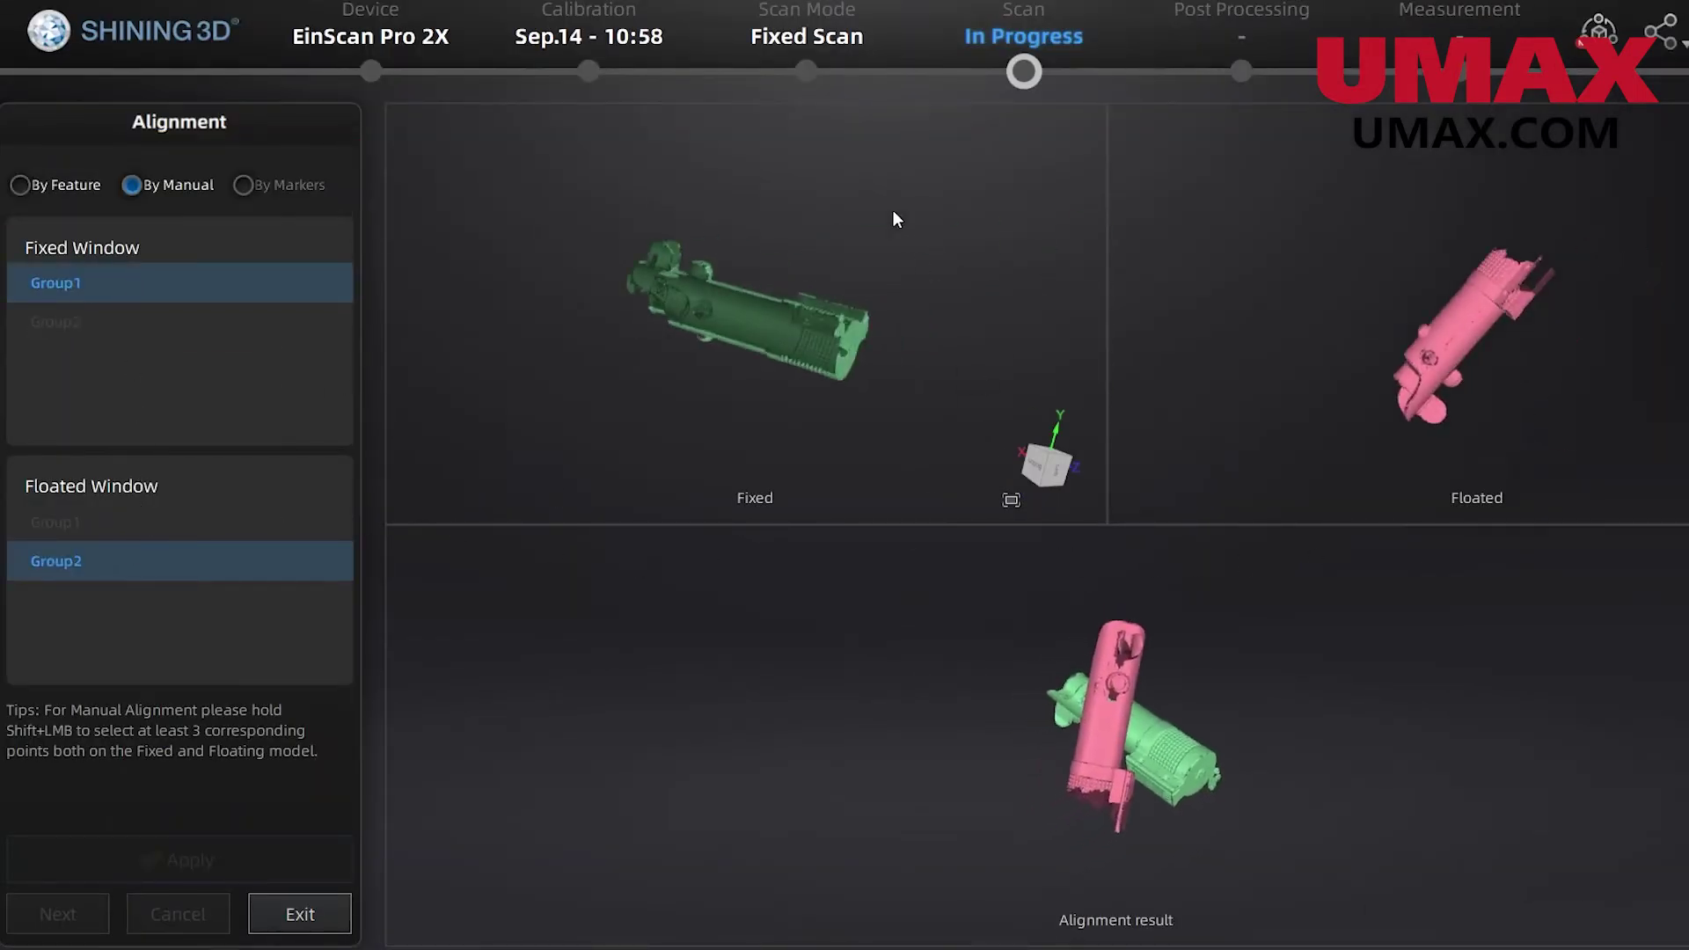
left_click_drag(894, 214, 582, 408)
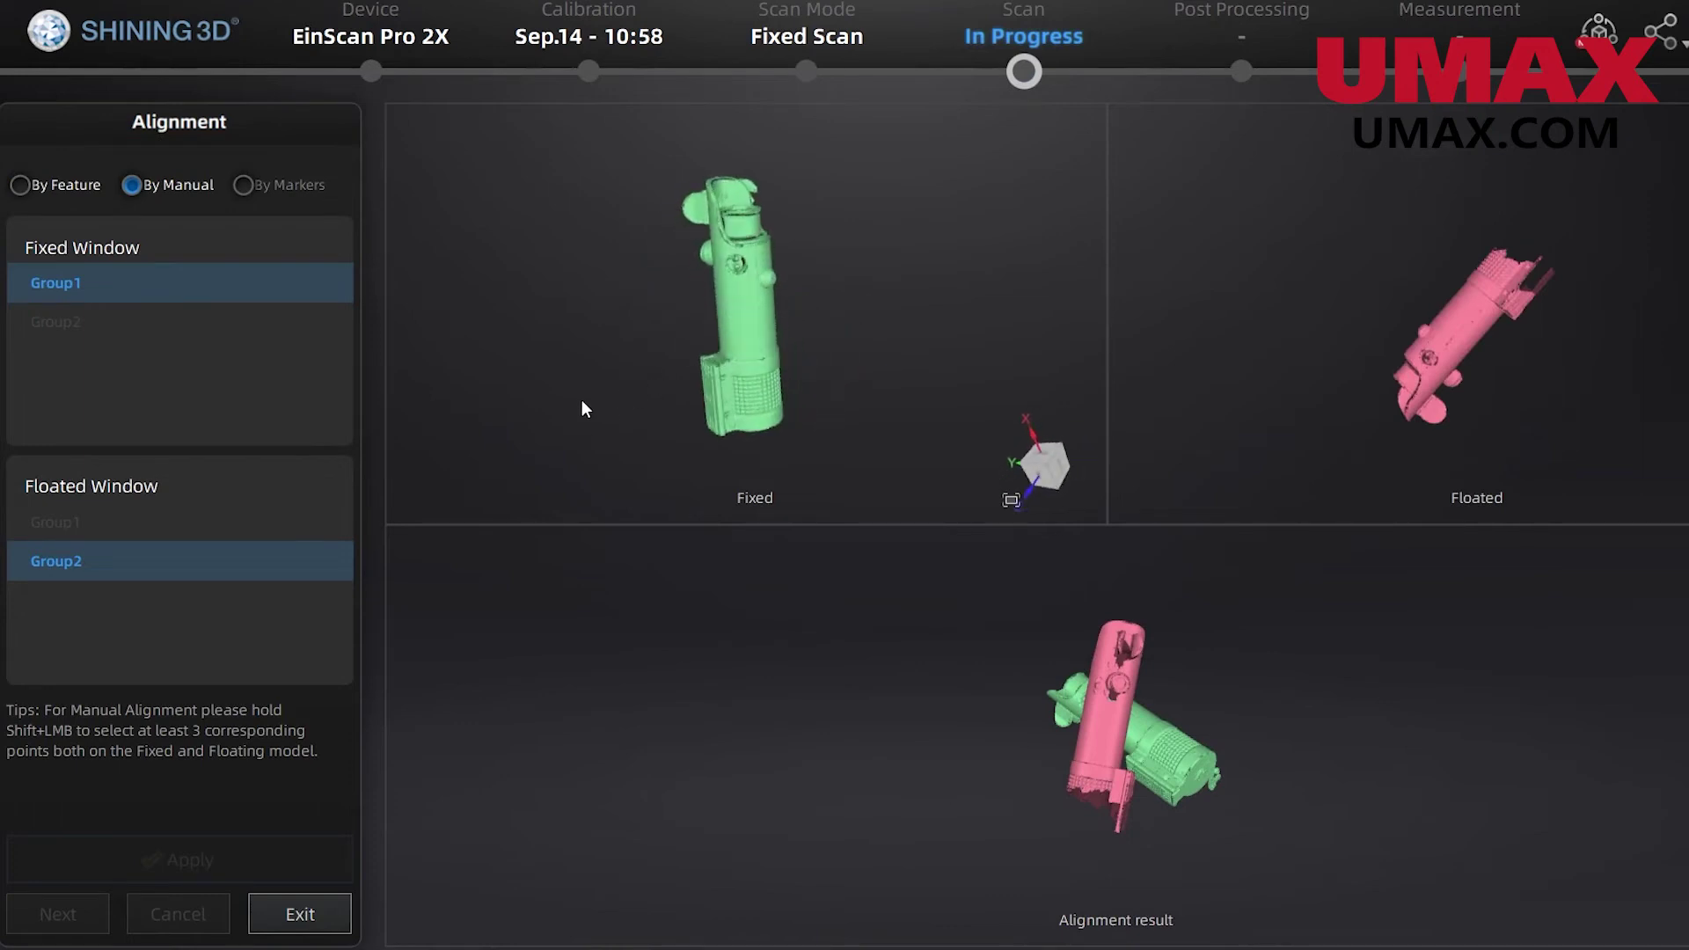
left_click(21, 185)
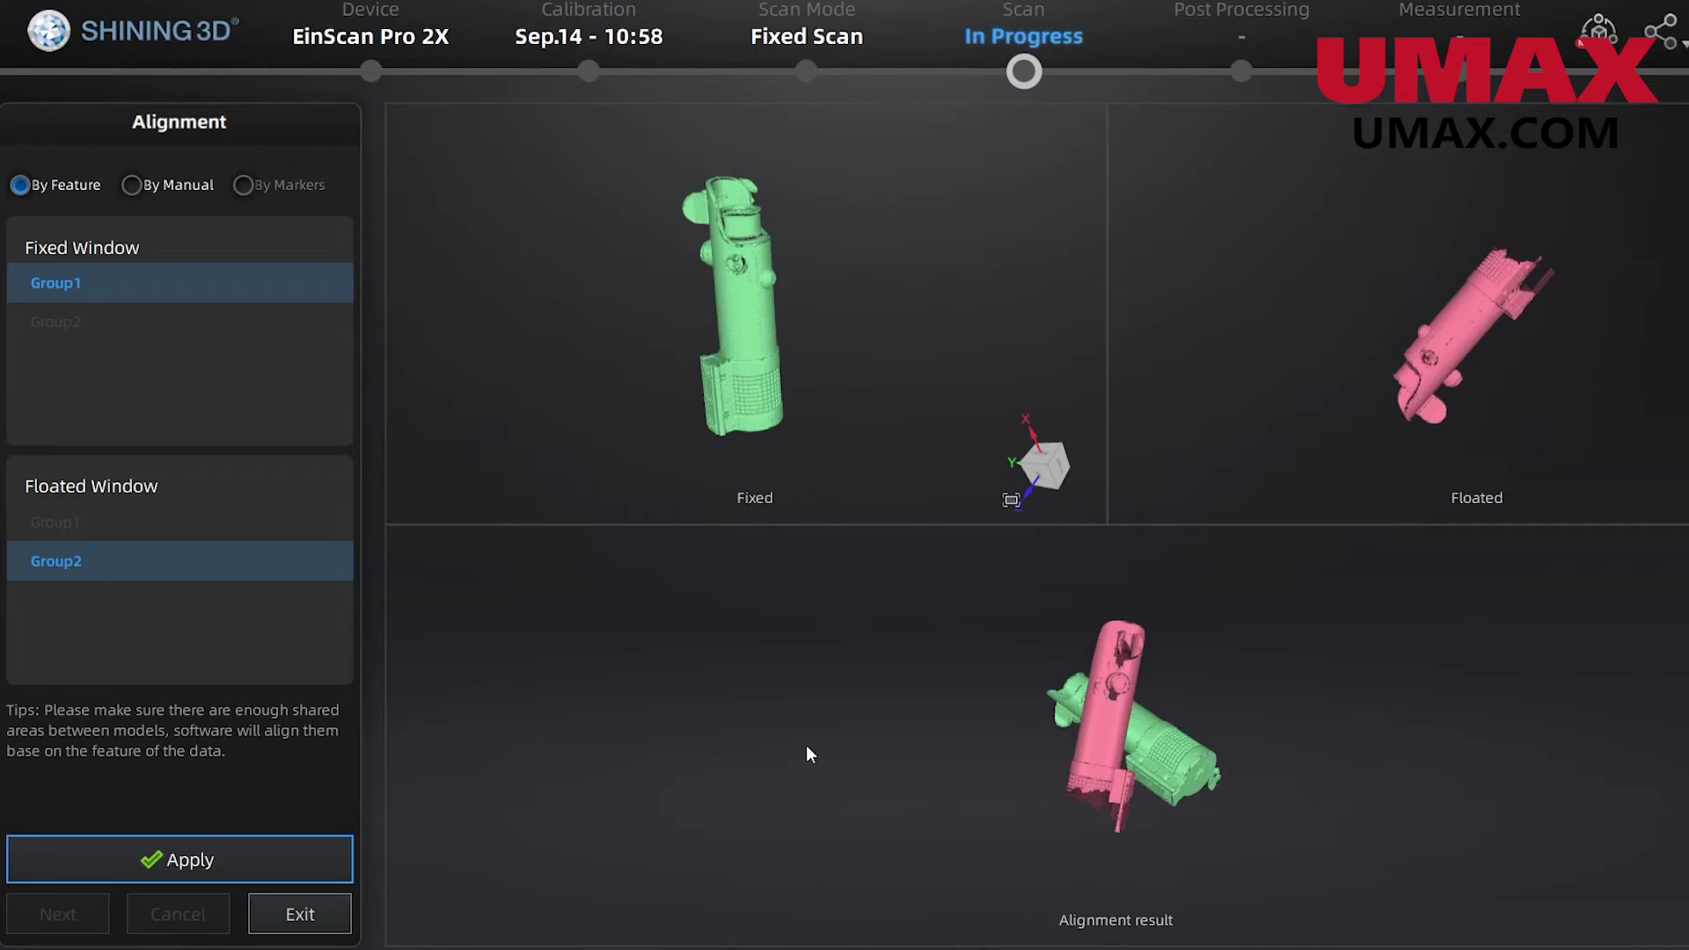
left_click(131, 186)
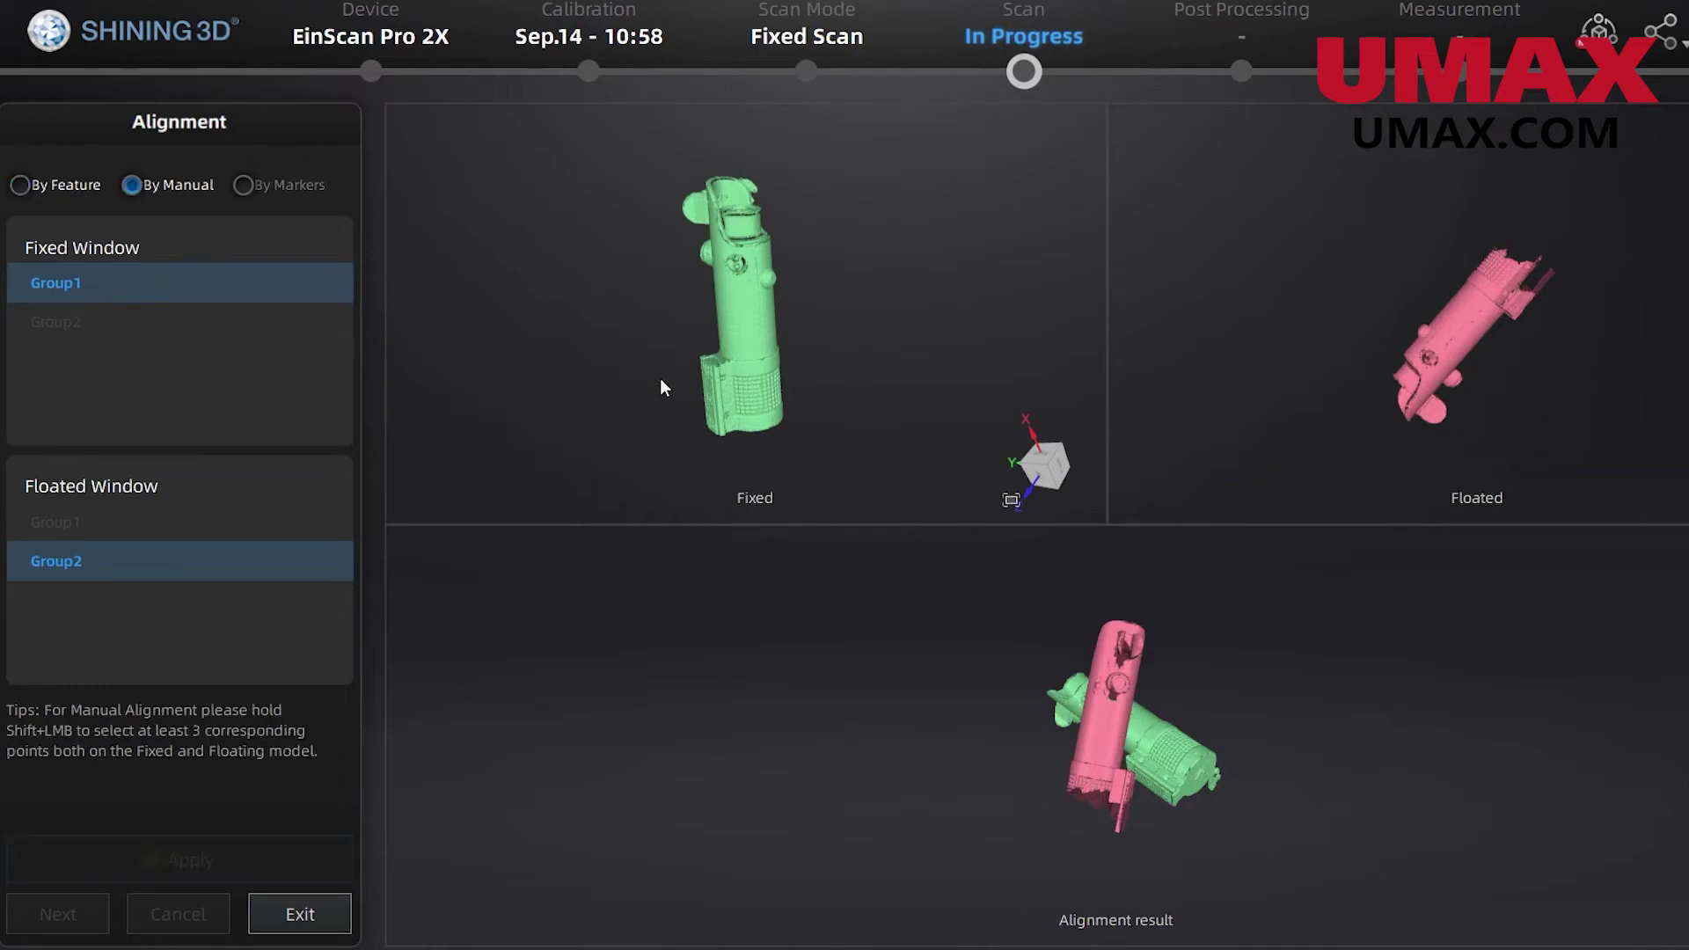
Mark the first matching point on the hole of both the green and pink models
scroll(739, 253, "up", 5)
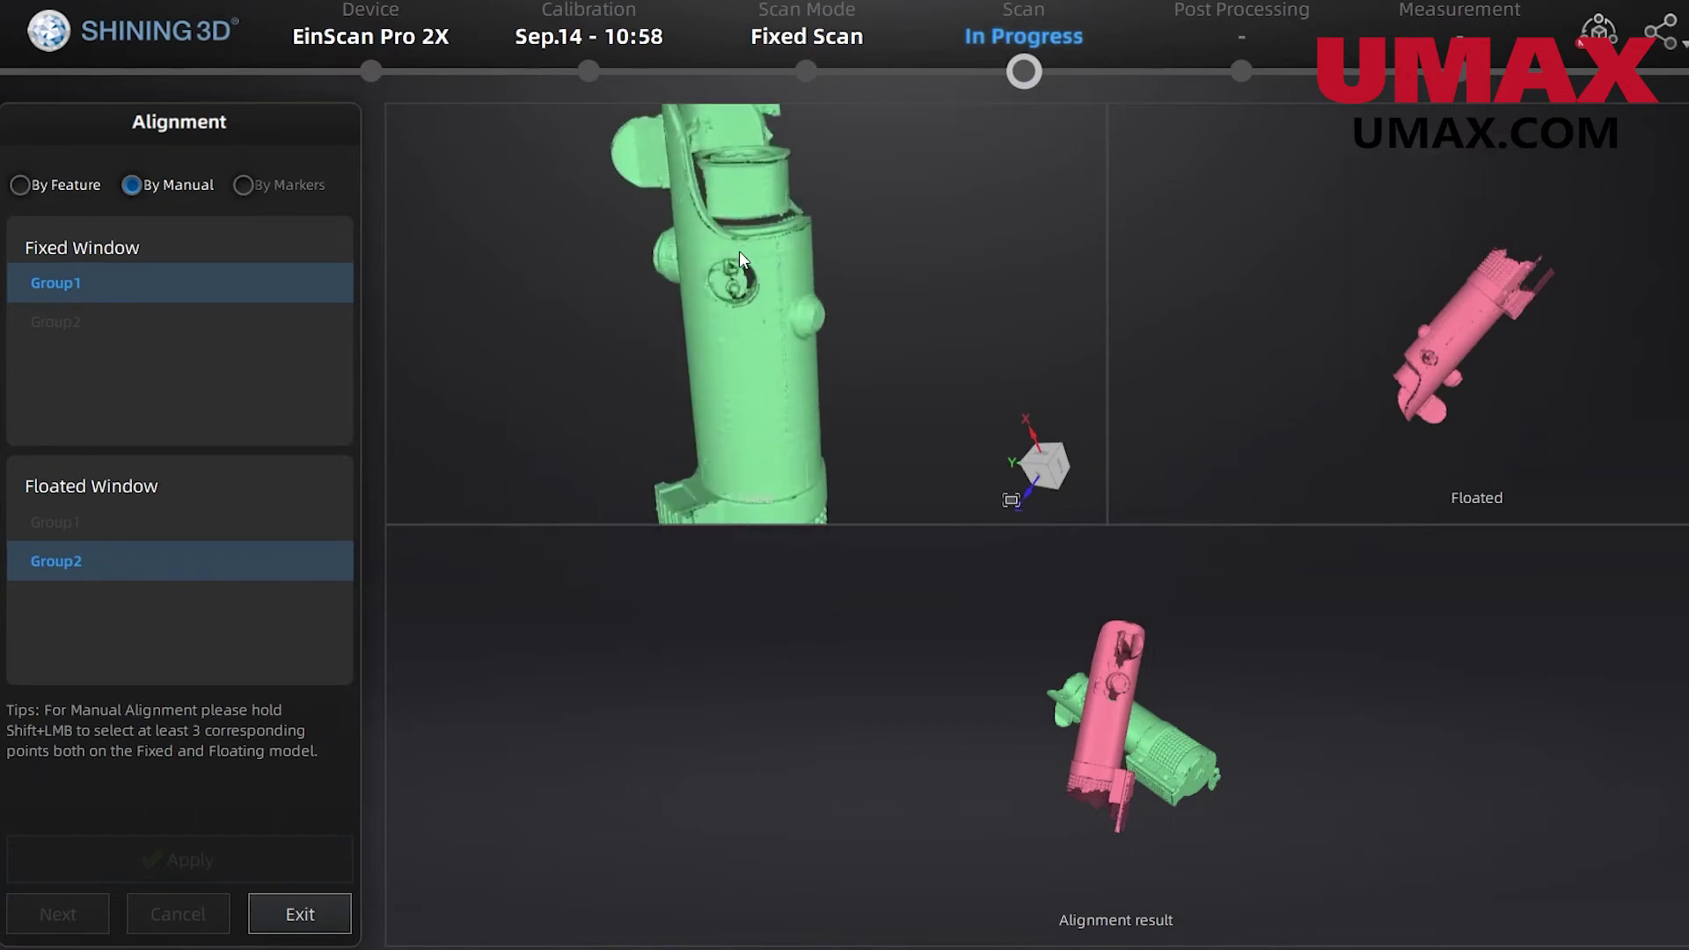
left_click_drag(957, 366, 709, 378)
left_click_drag(942, 271, 936, 220)
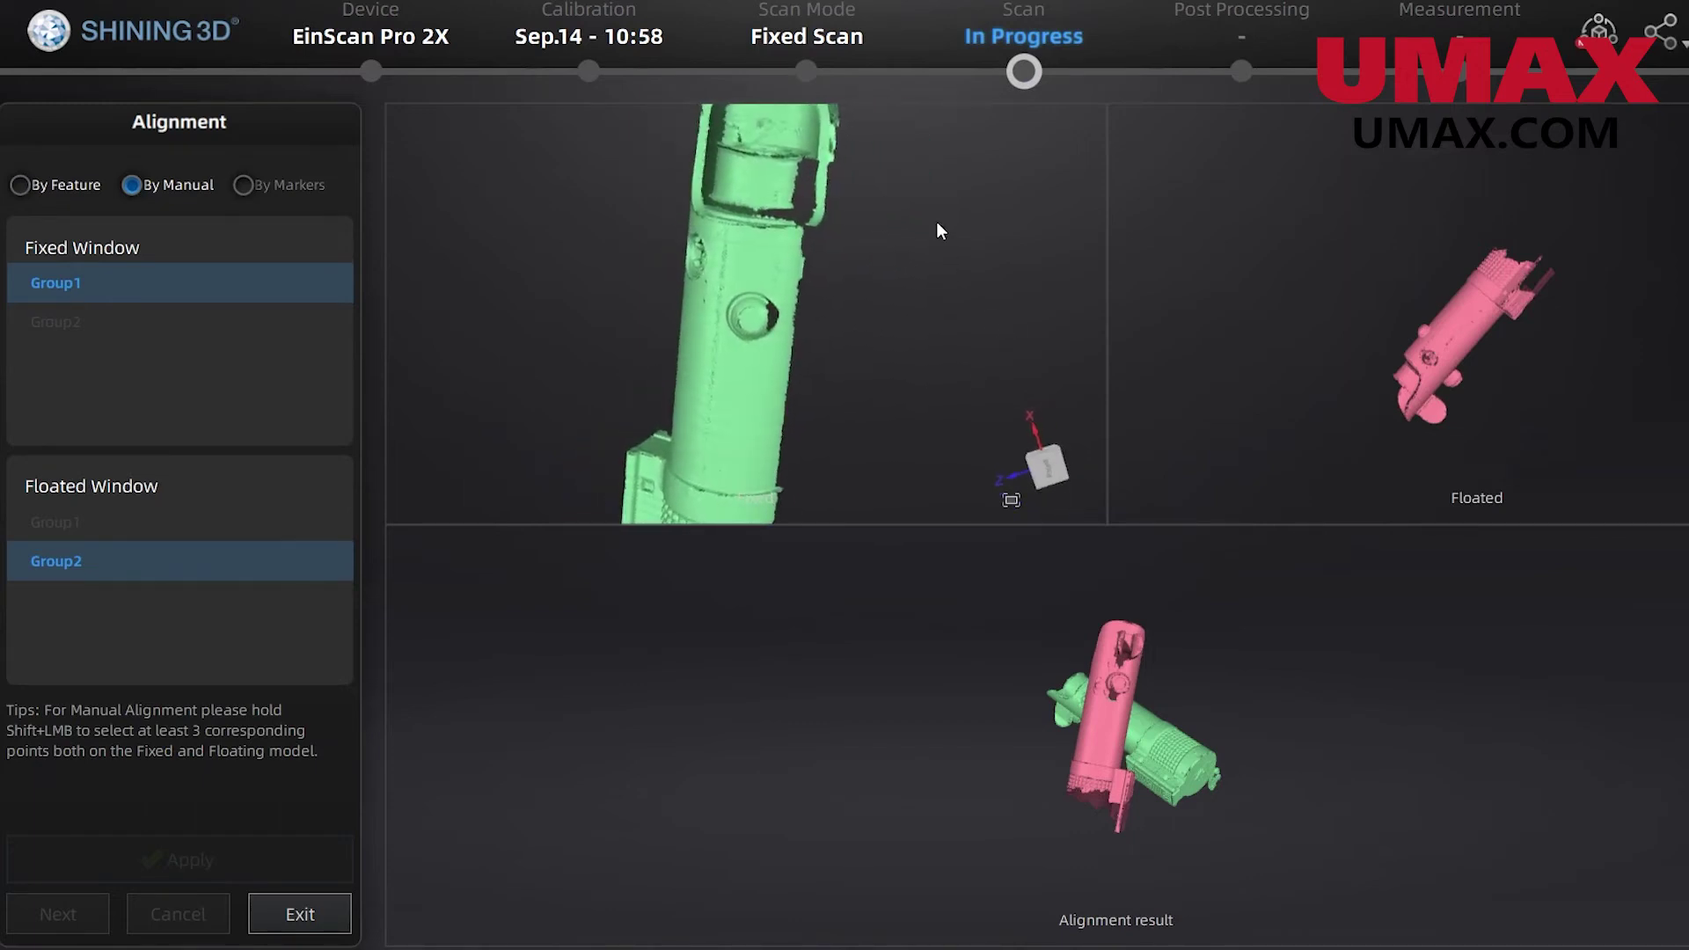
left_click(755, 296, "shift")
left_click_drag(1402, 423, 1425, 387)
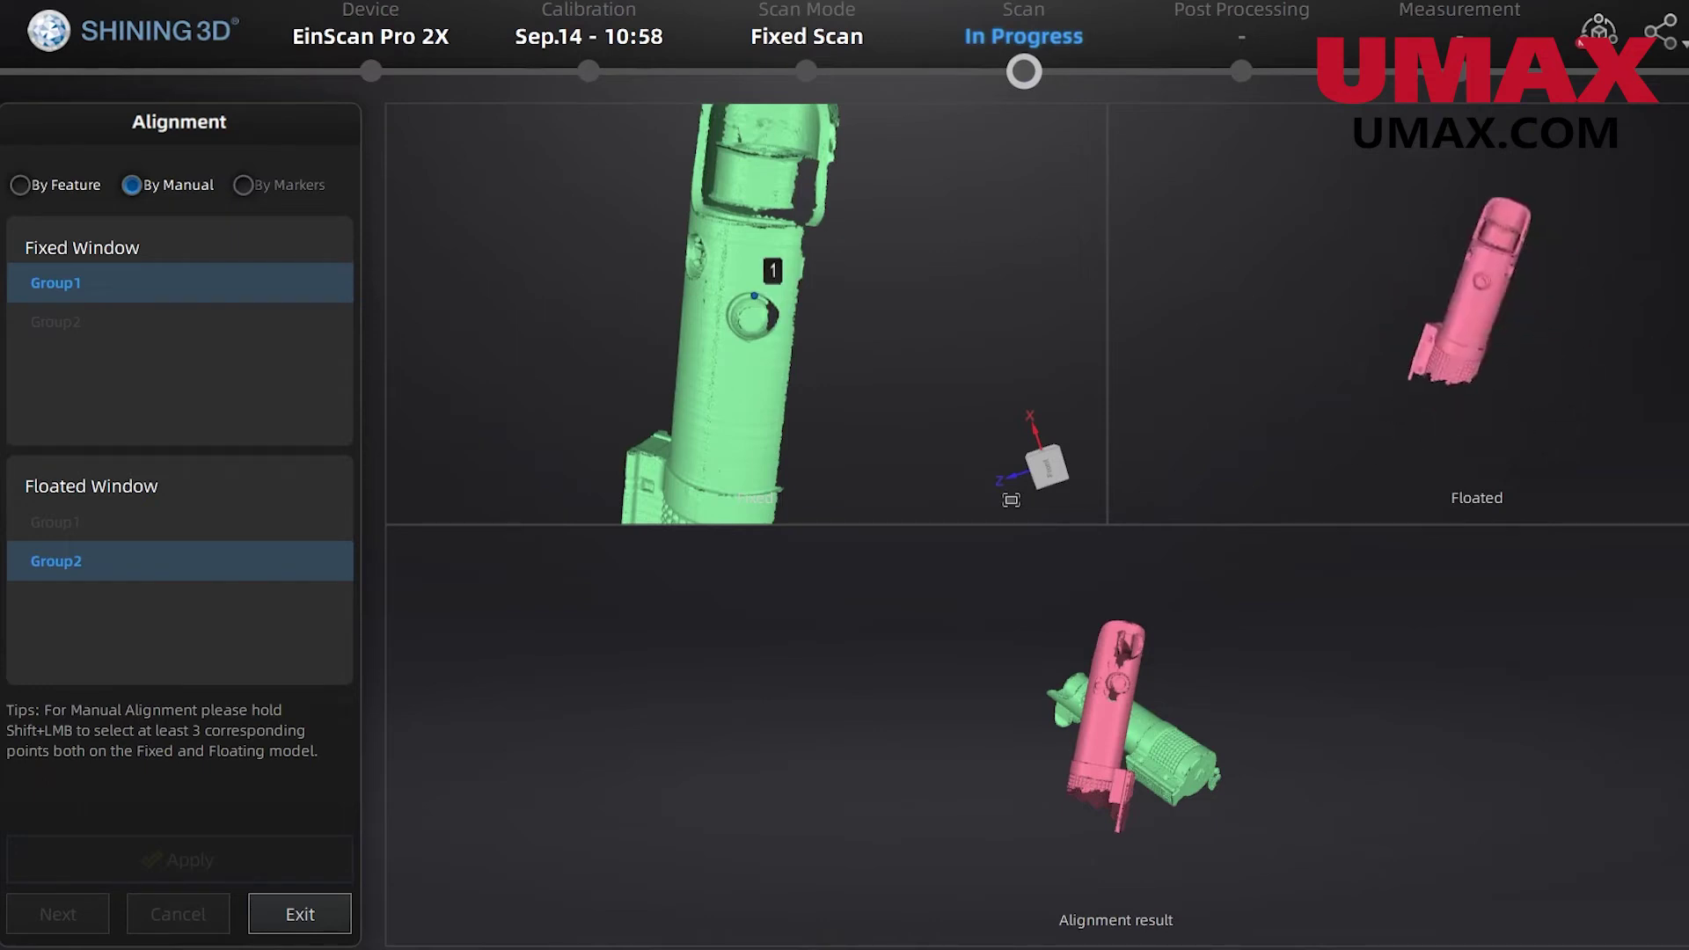
left_click_drag(1606, 285, 1603, 242)
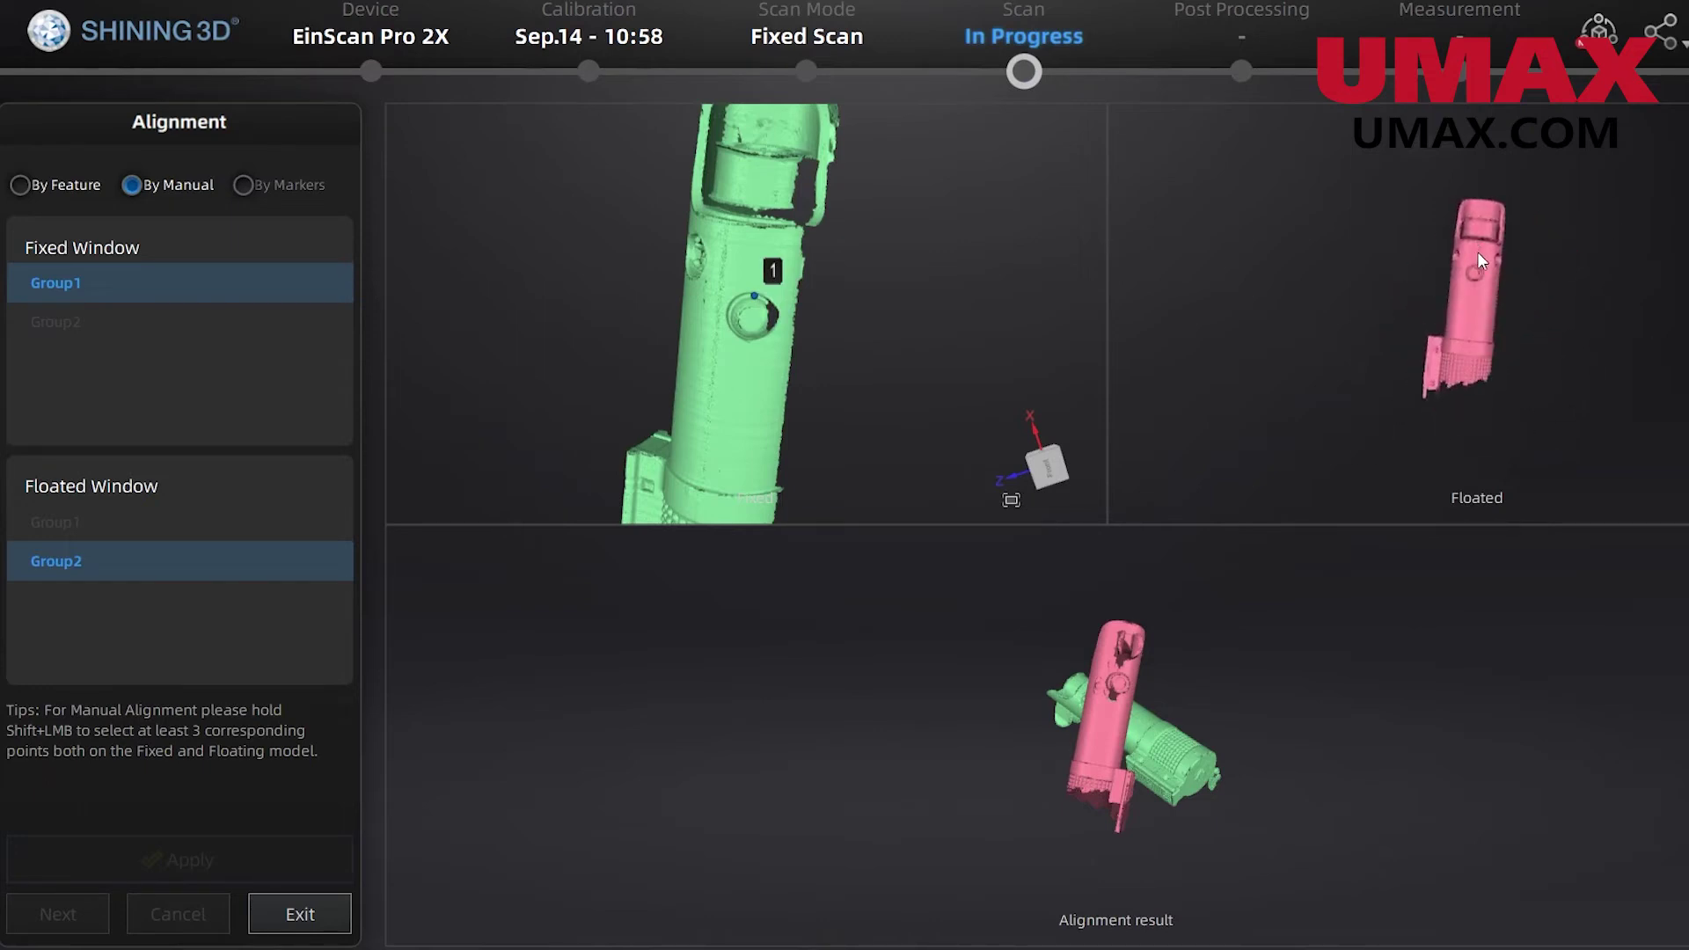
scroll(1476, 251, "up", 6)
left_click_drag(1465, 286, 1469, 302)
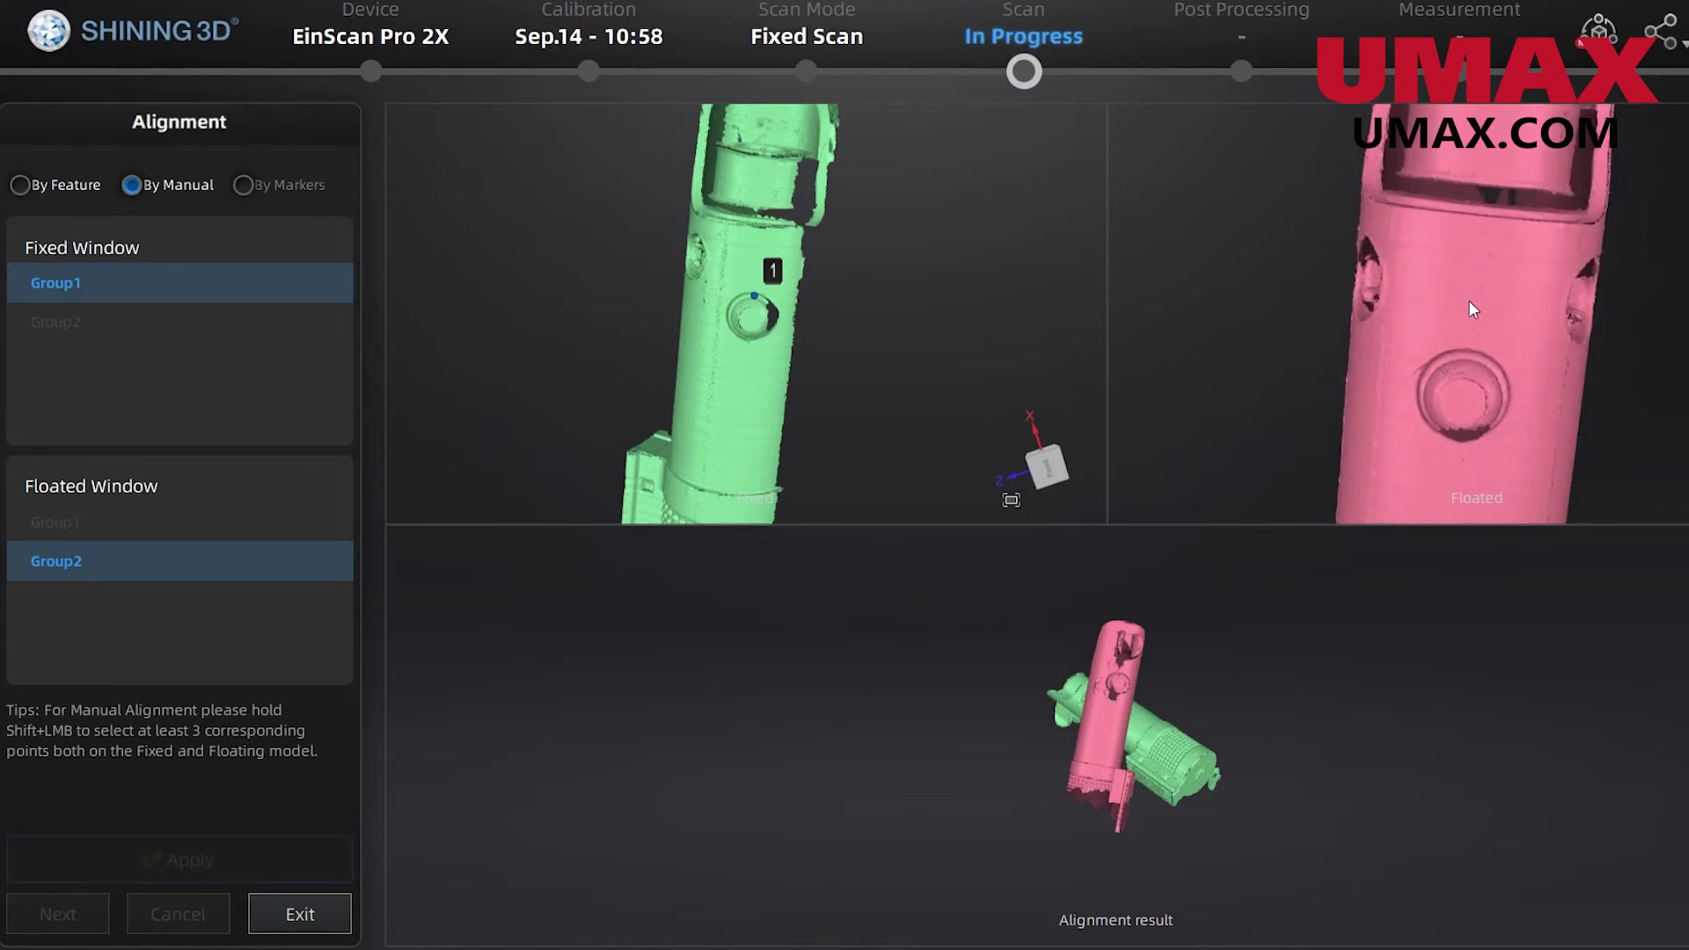
left_click(1466, 357, "shift")
Apply the three-point alignment, check the fit, and merge Group2 into the model
left_click_drag(894, 387, 932, 374)
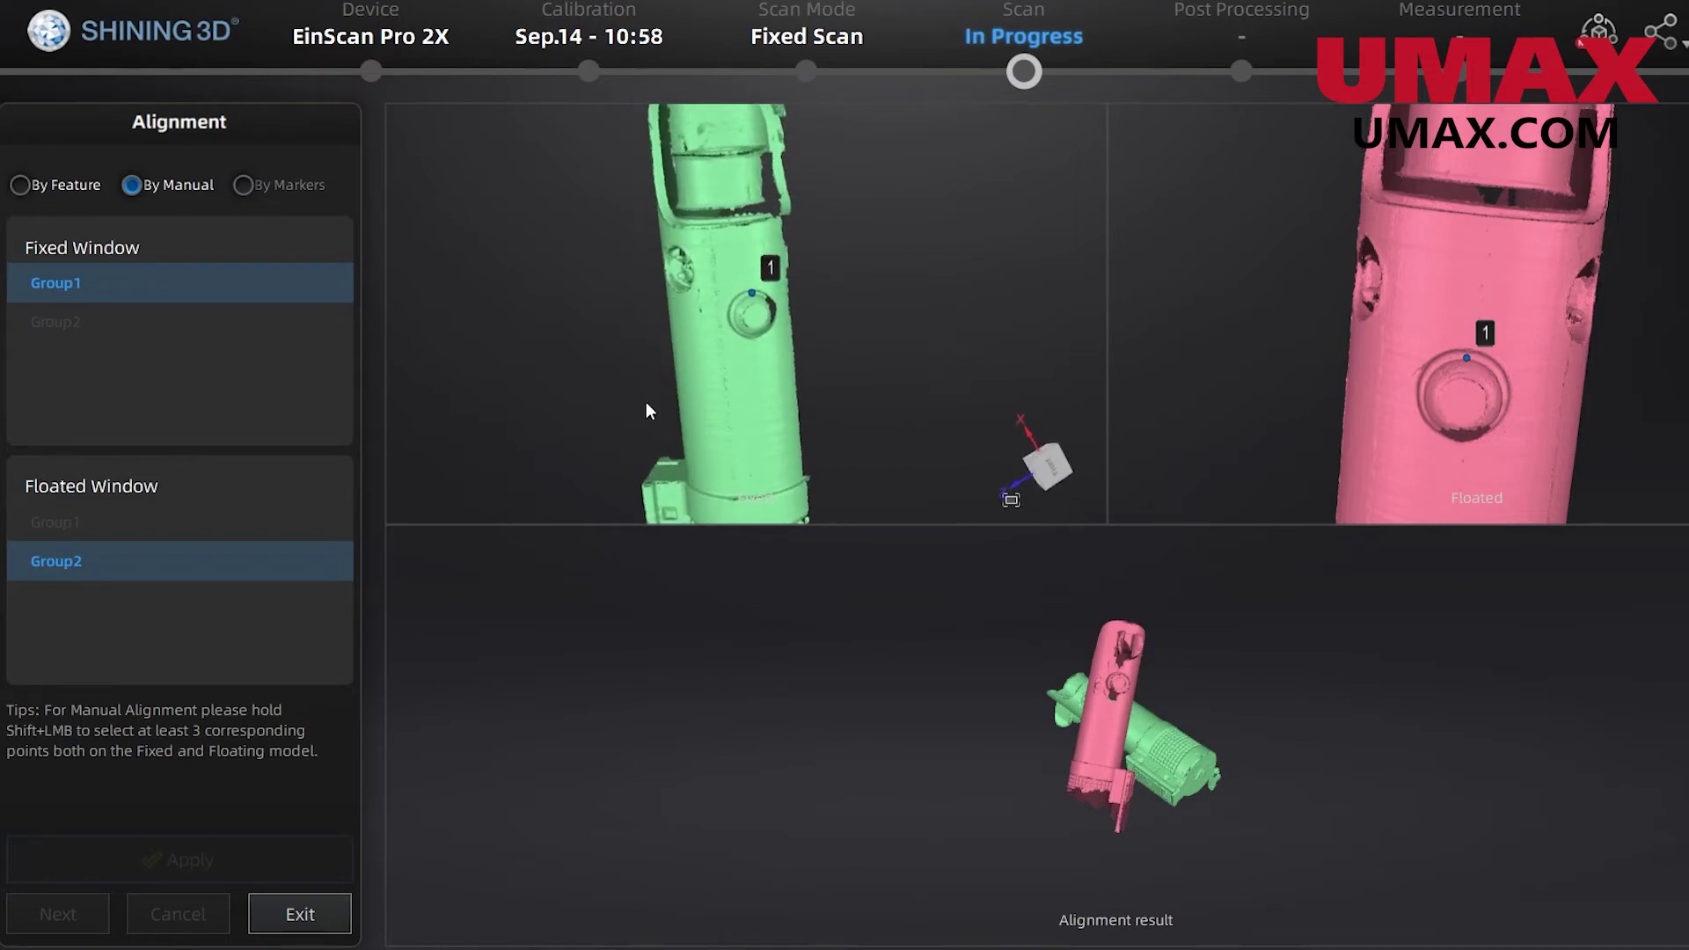
left_click_drag(645, 401, 752, 396)
scroll(1365, 382, "down", 3)
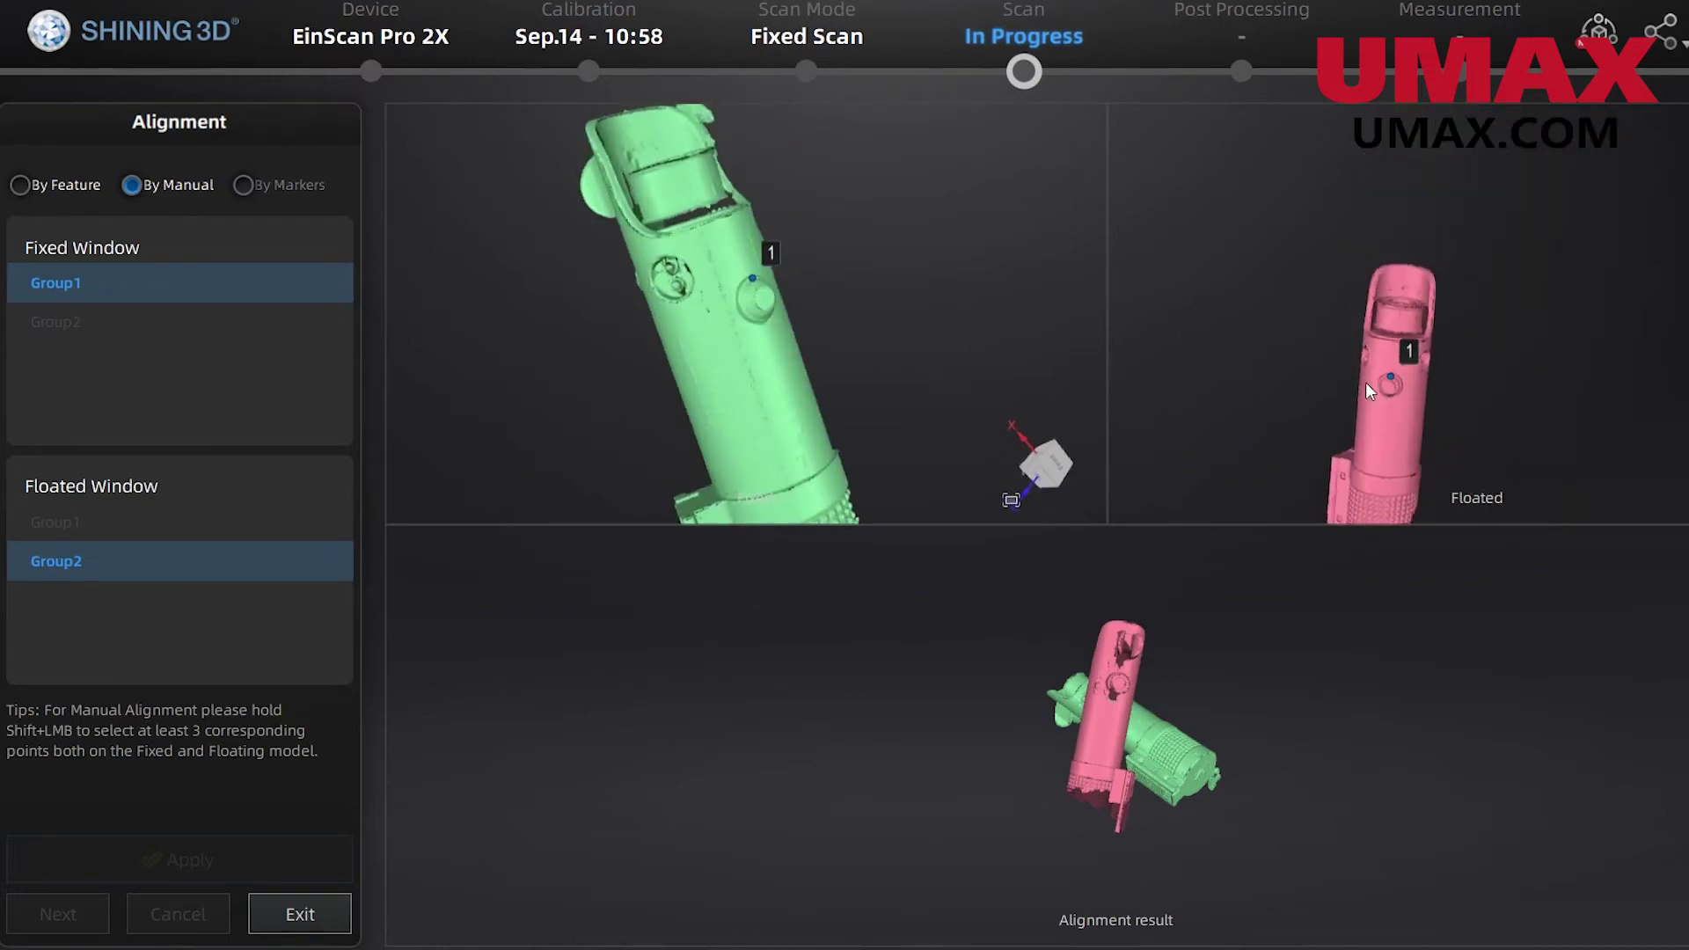
mouse_move(1327, 420)
left_mouse_down()
mouse_move(1540, 443)
mouse_move(1389, 412)
mouse_move(1444, 357)
mouse_move(1534, 326)
mouse_move(1321, 389)
left_mouse_up()
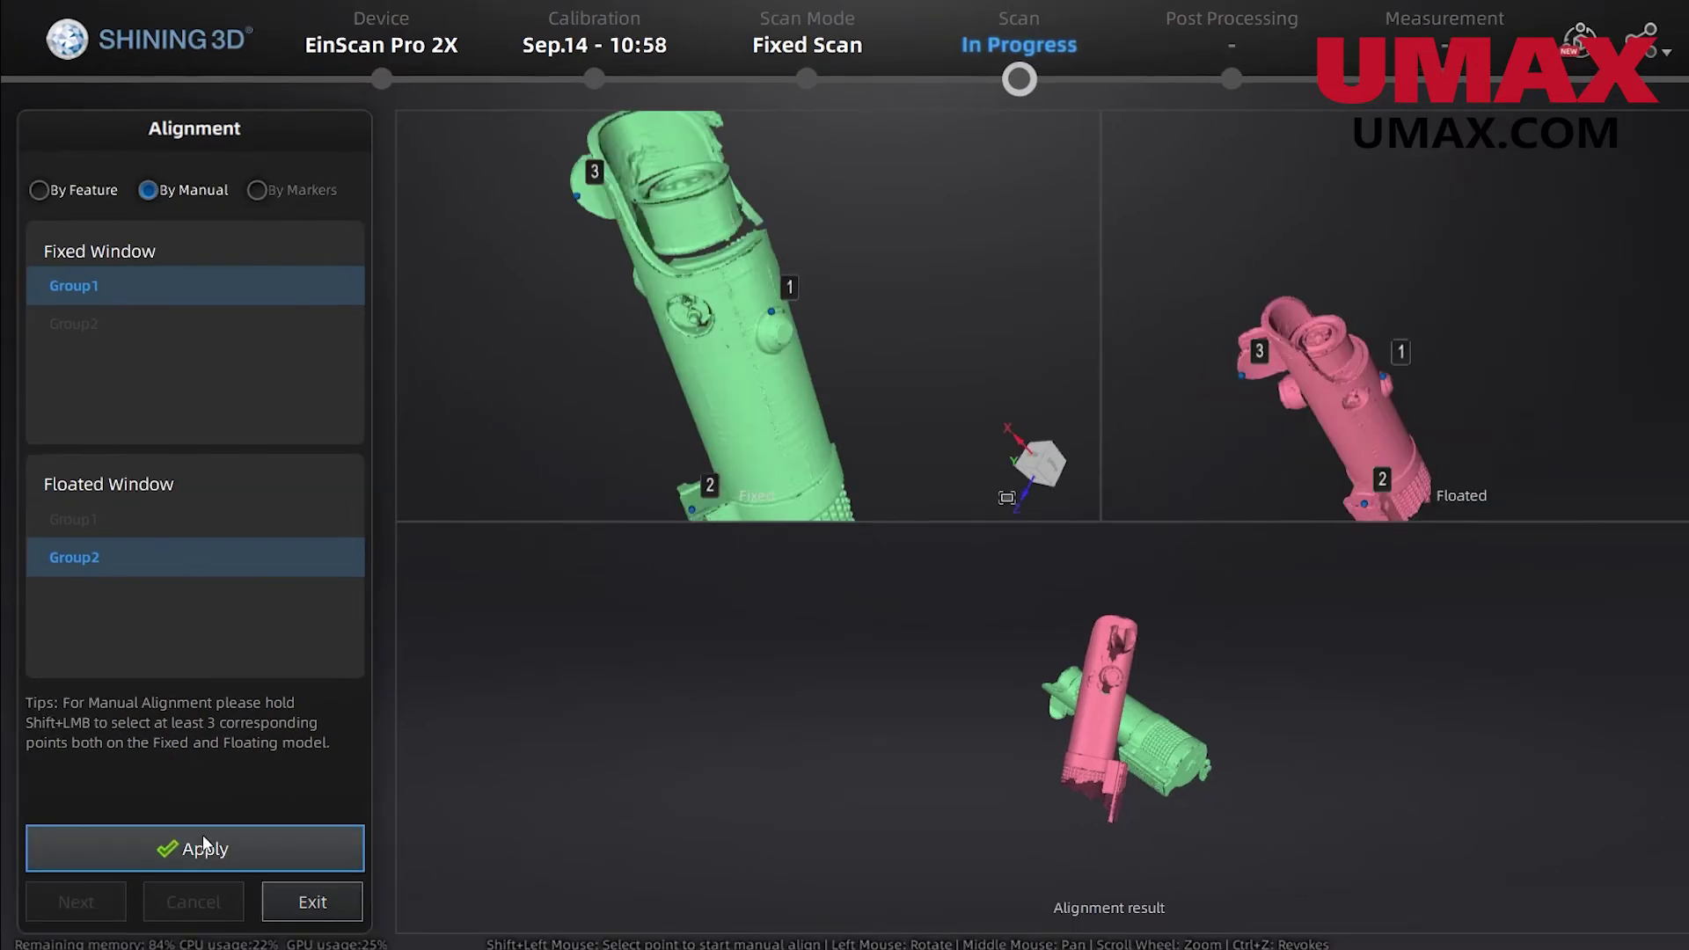
left_click(187, 857)
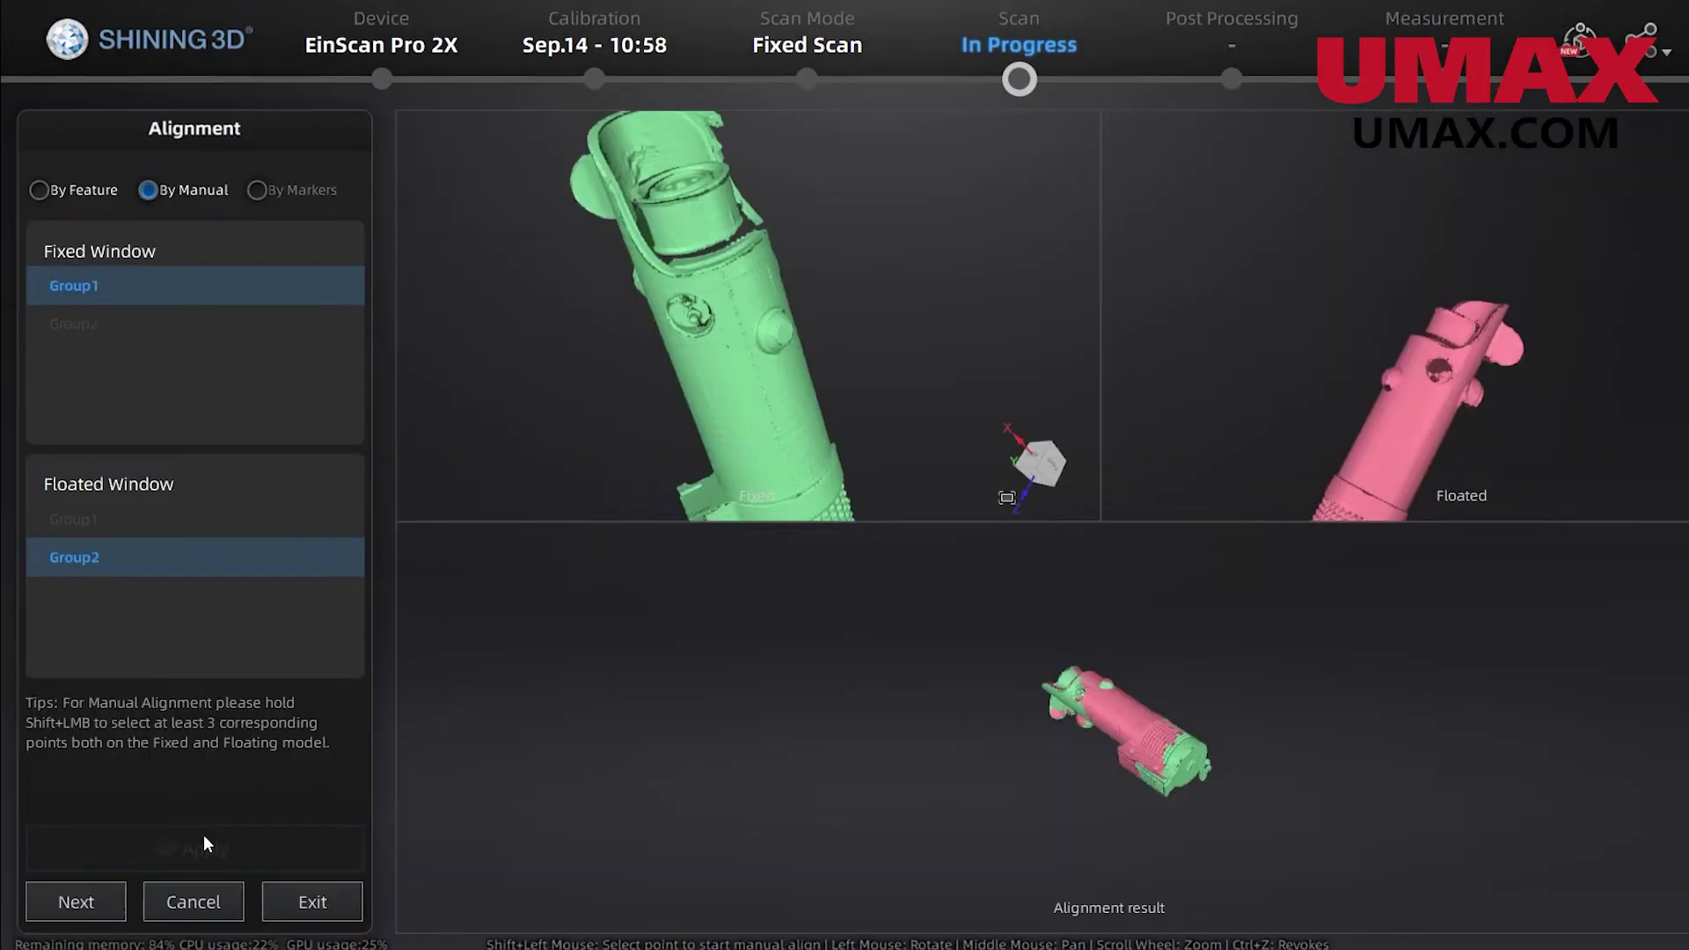
left_click_drag(1265, 669, 952, 778)
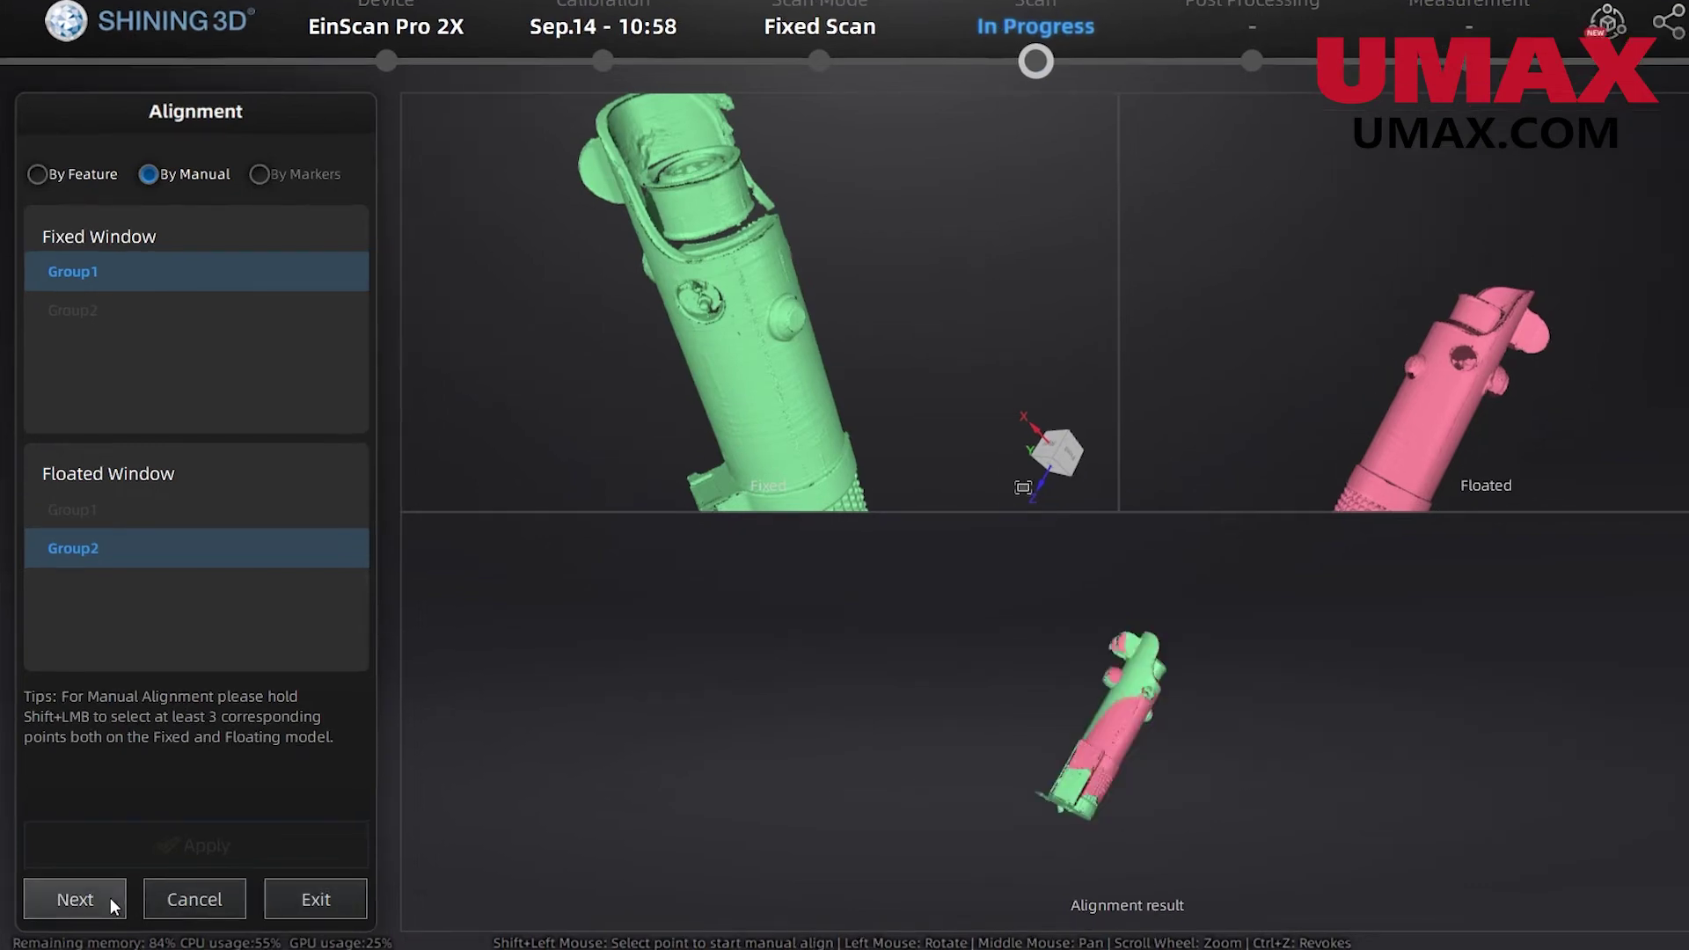
left_click(112, 899)
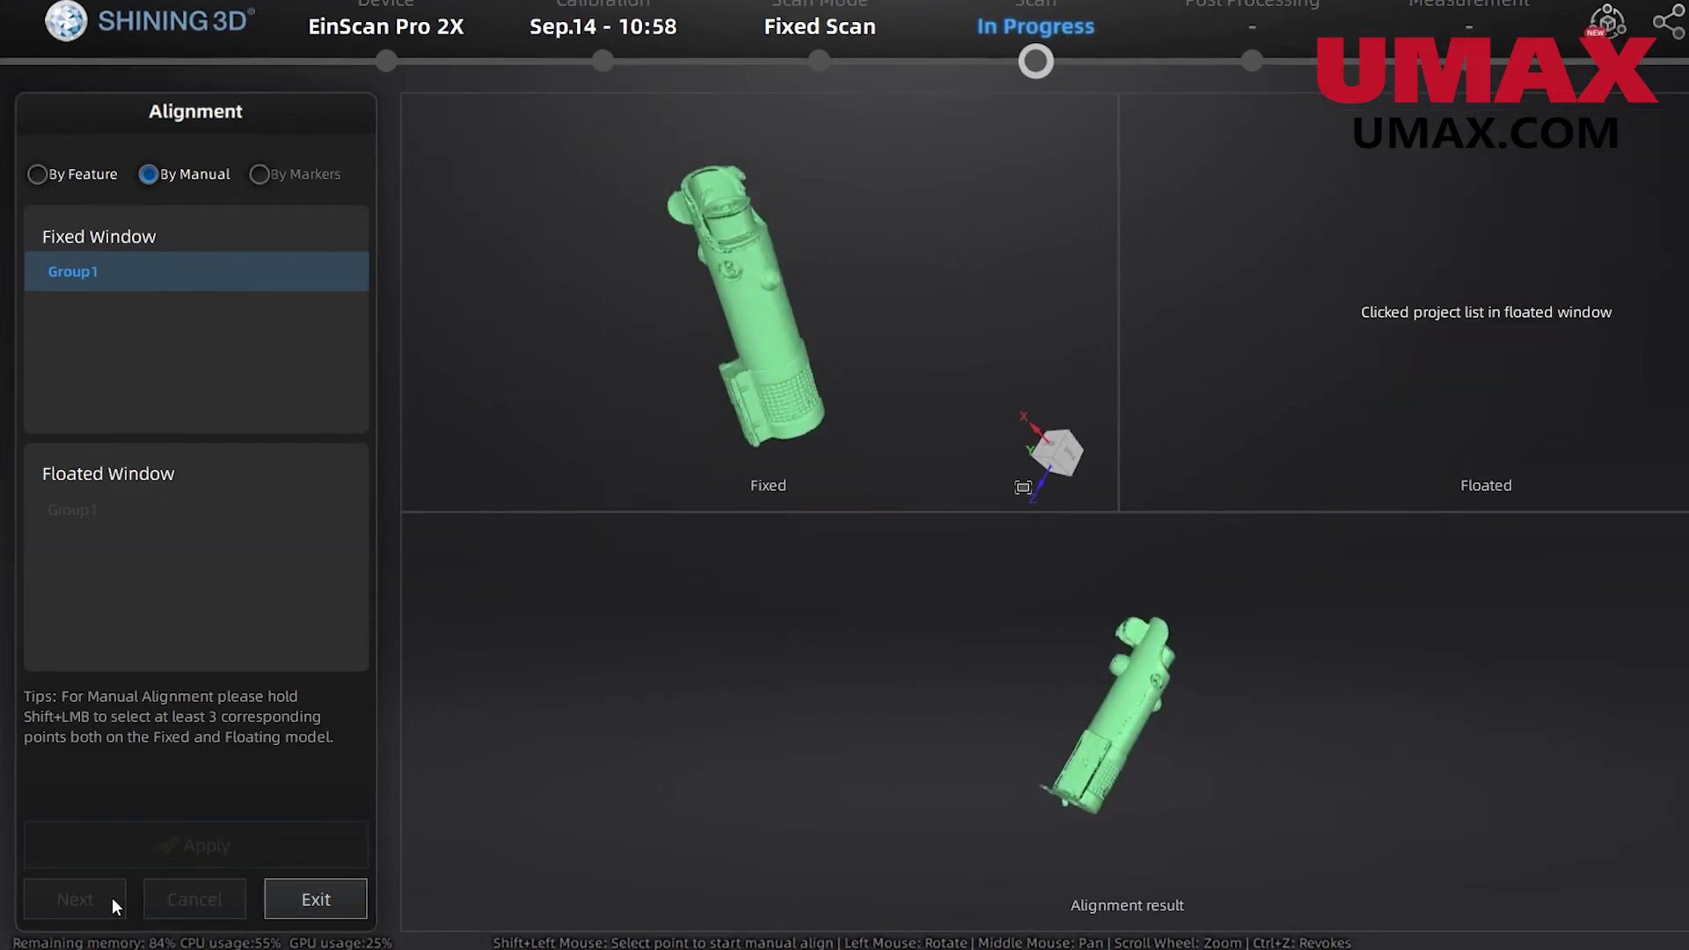
left_click(314, 899)
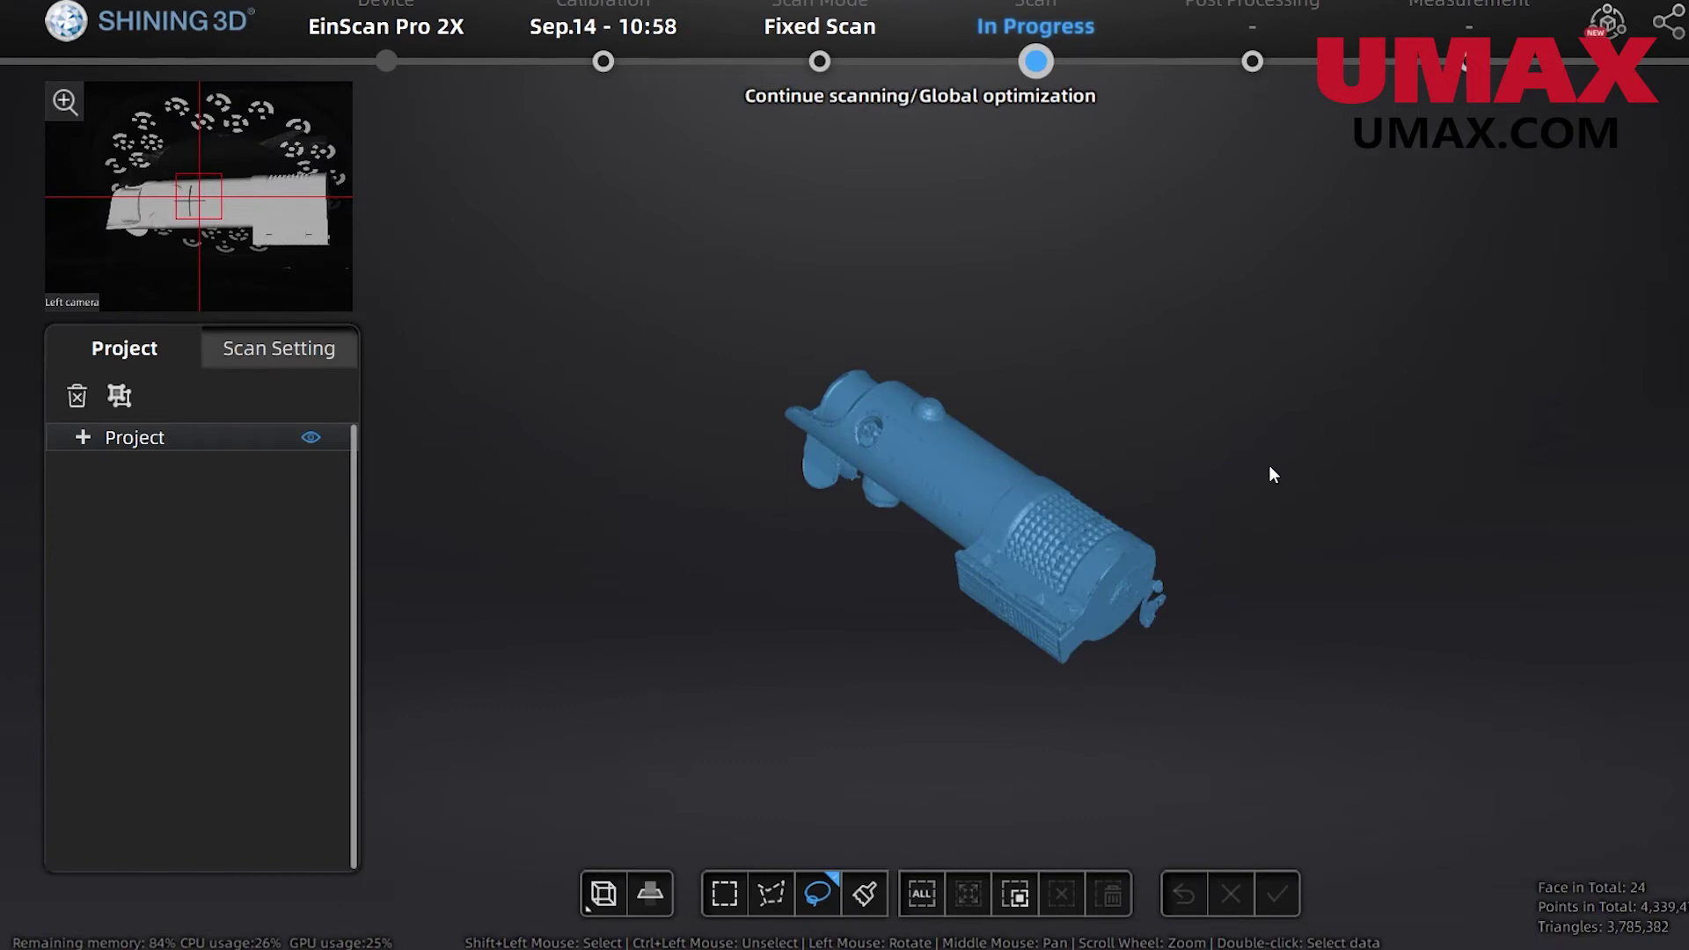
Stand the merged model upright and spin it around its vertical axis to inspect it
left_click_drag(1269, 464, 1112, 635)
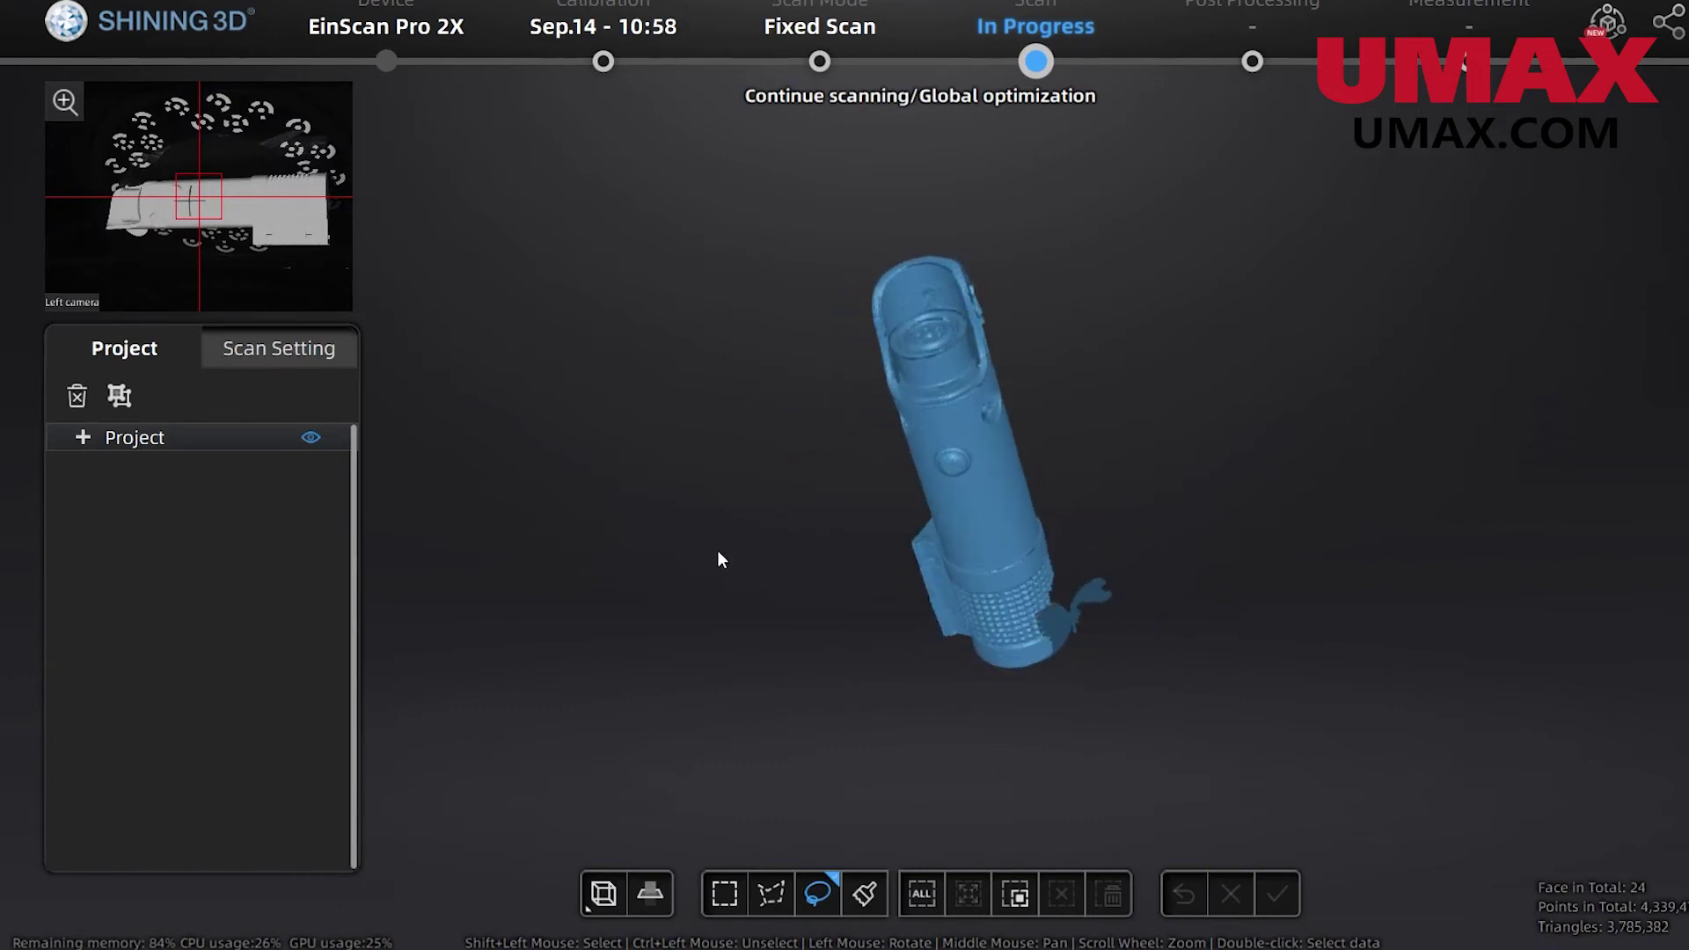
left_click_drag(719, 560, 1225, 561)
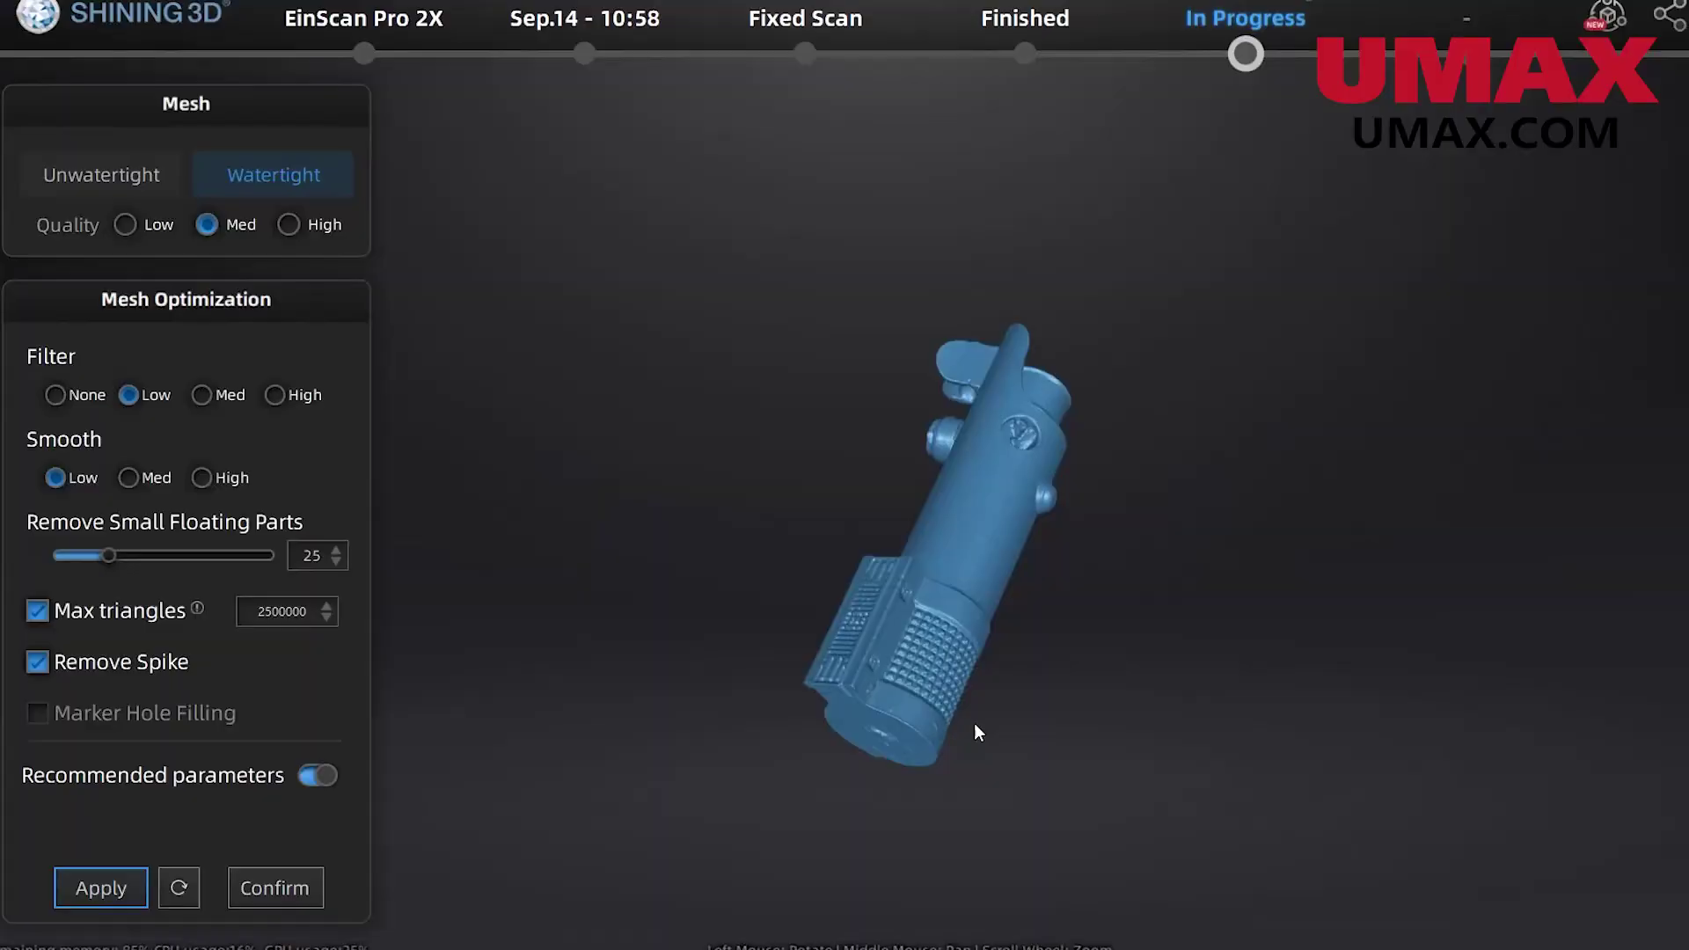
Confirm the part's watertight mesh and turn it to a horizontal view
left_click(276, 887)
left_click_drag(992, 747, 1112, 750)
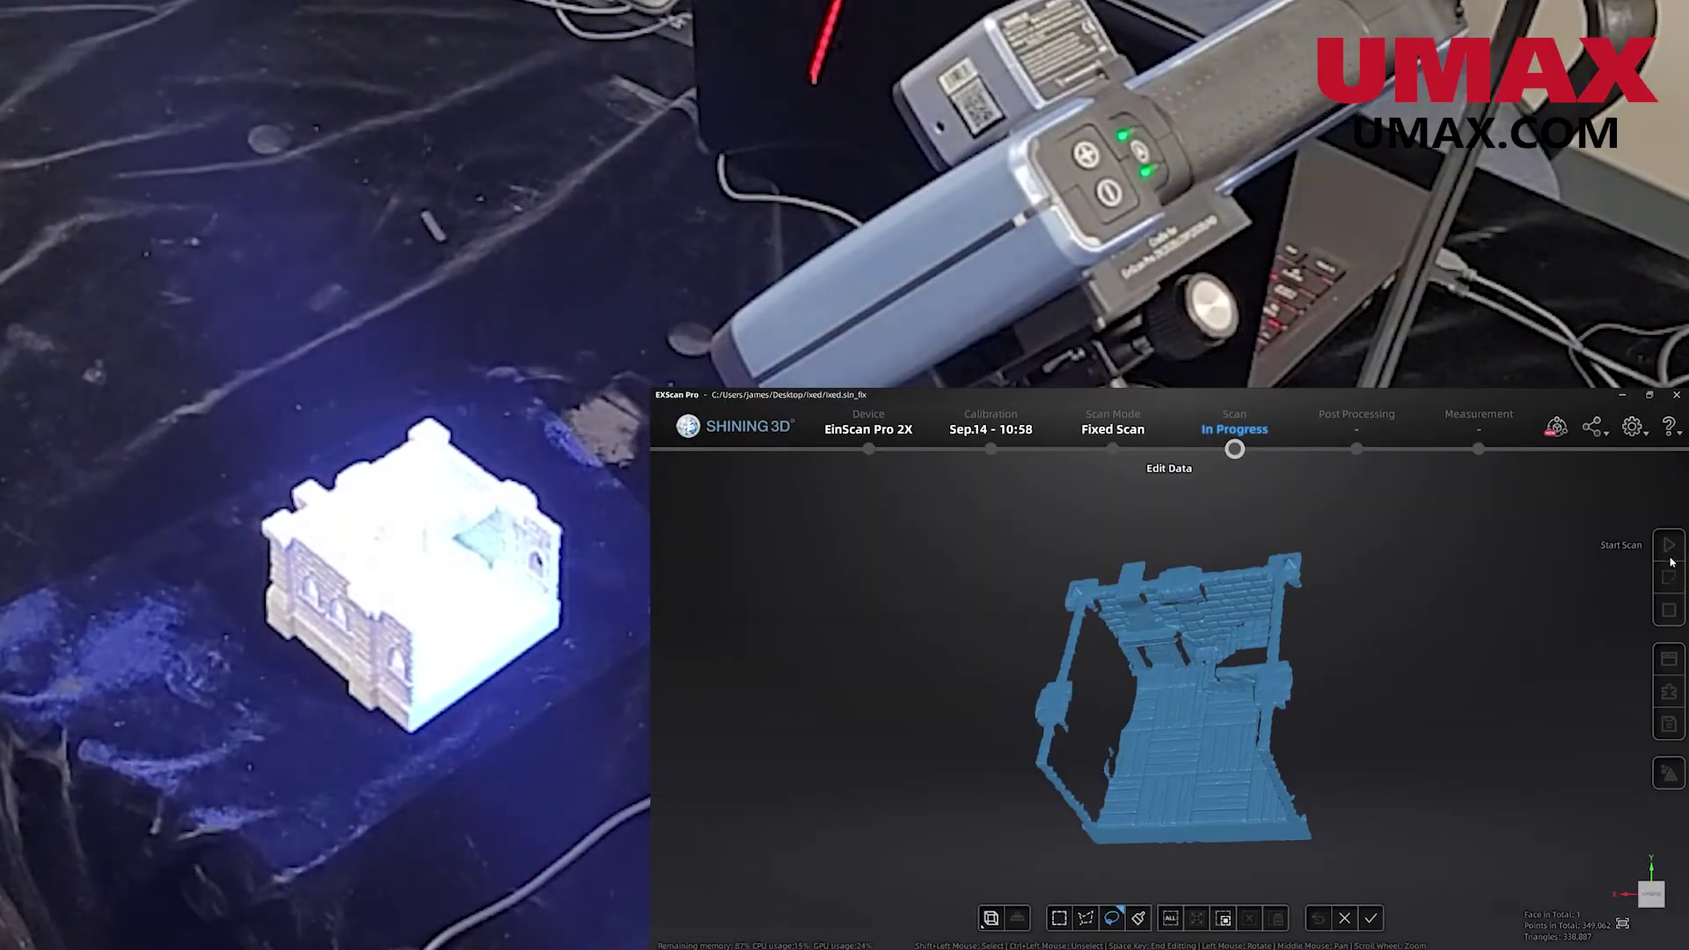
Capture and merge several more scans of the castle tile in new positions
left_click(1645, 243)
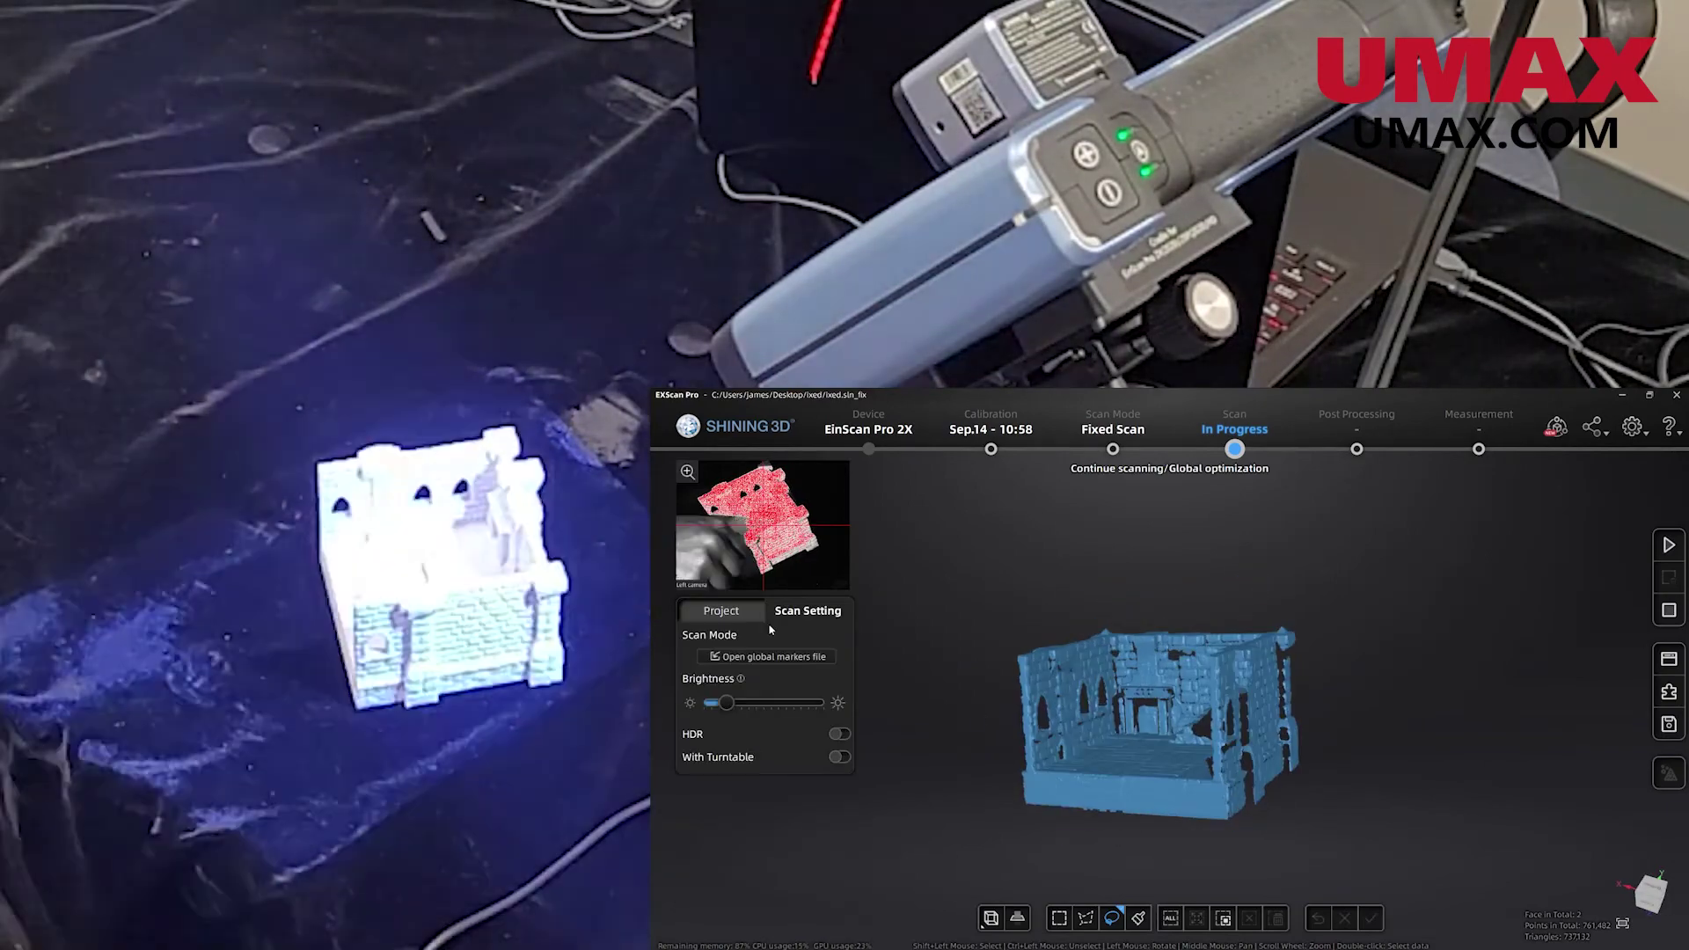
left_click(1669, 544)
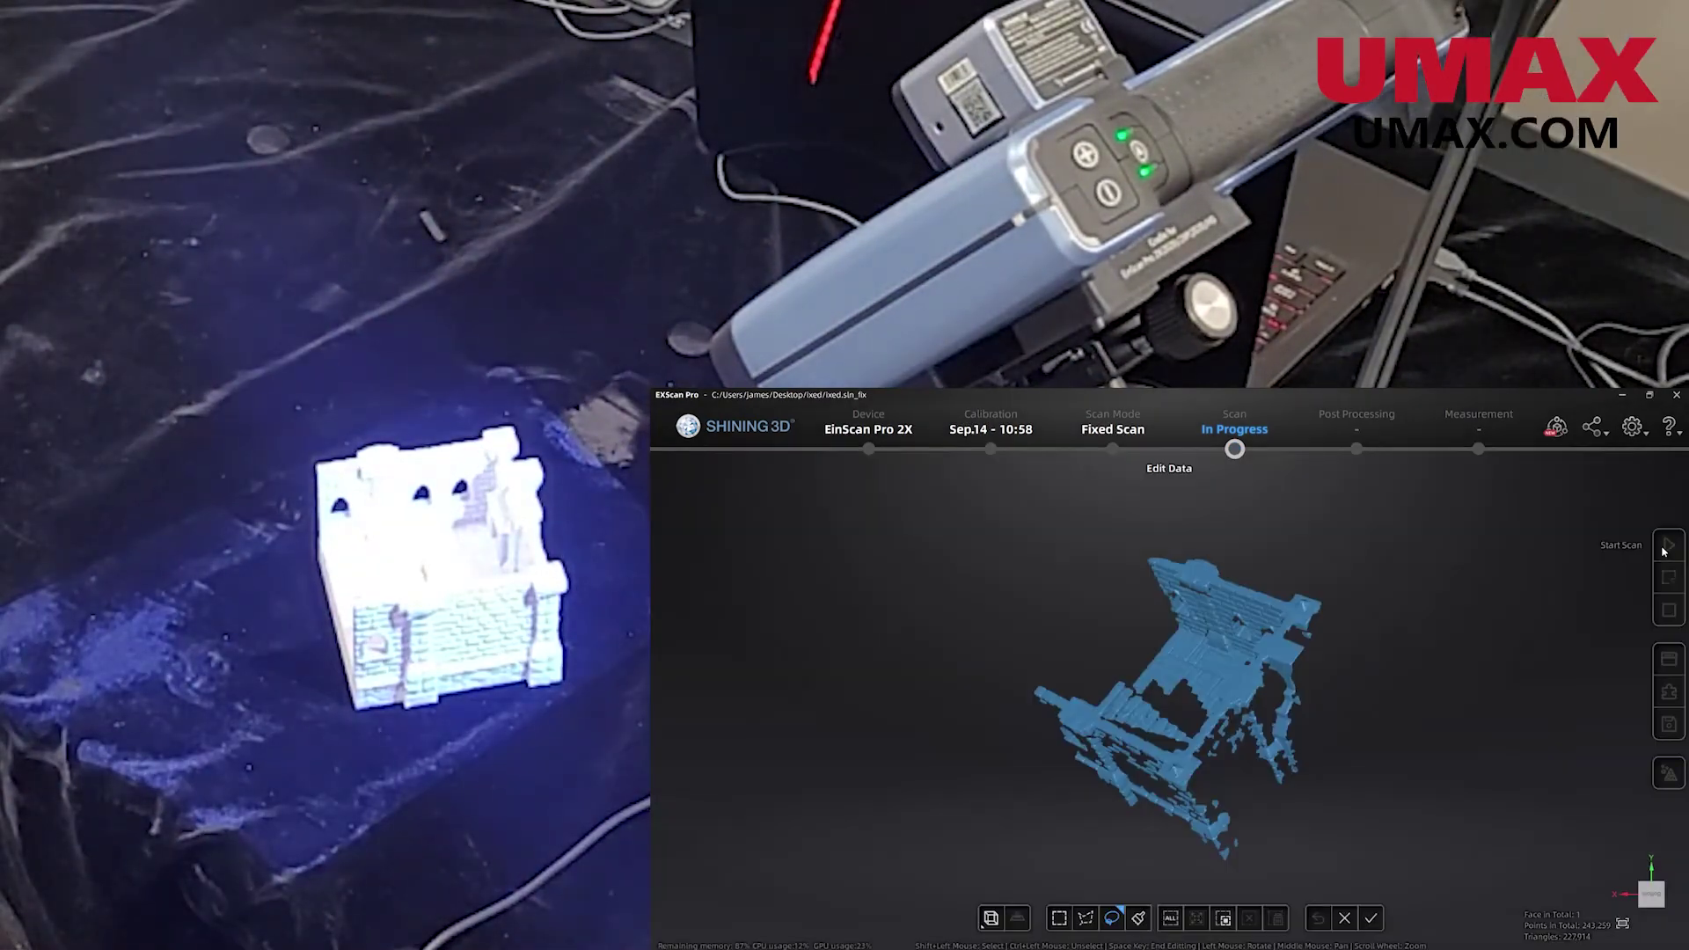
key("space")
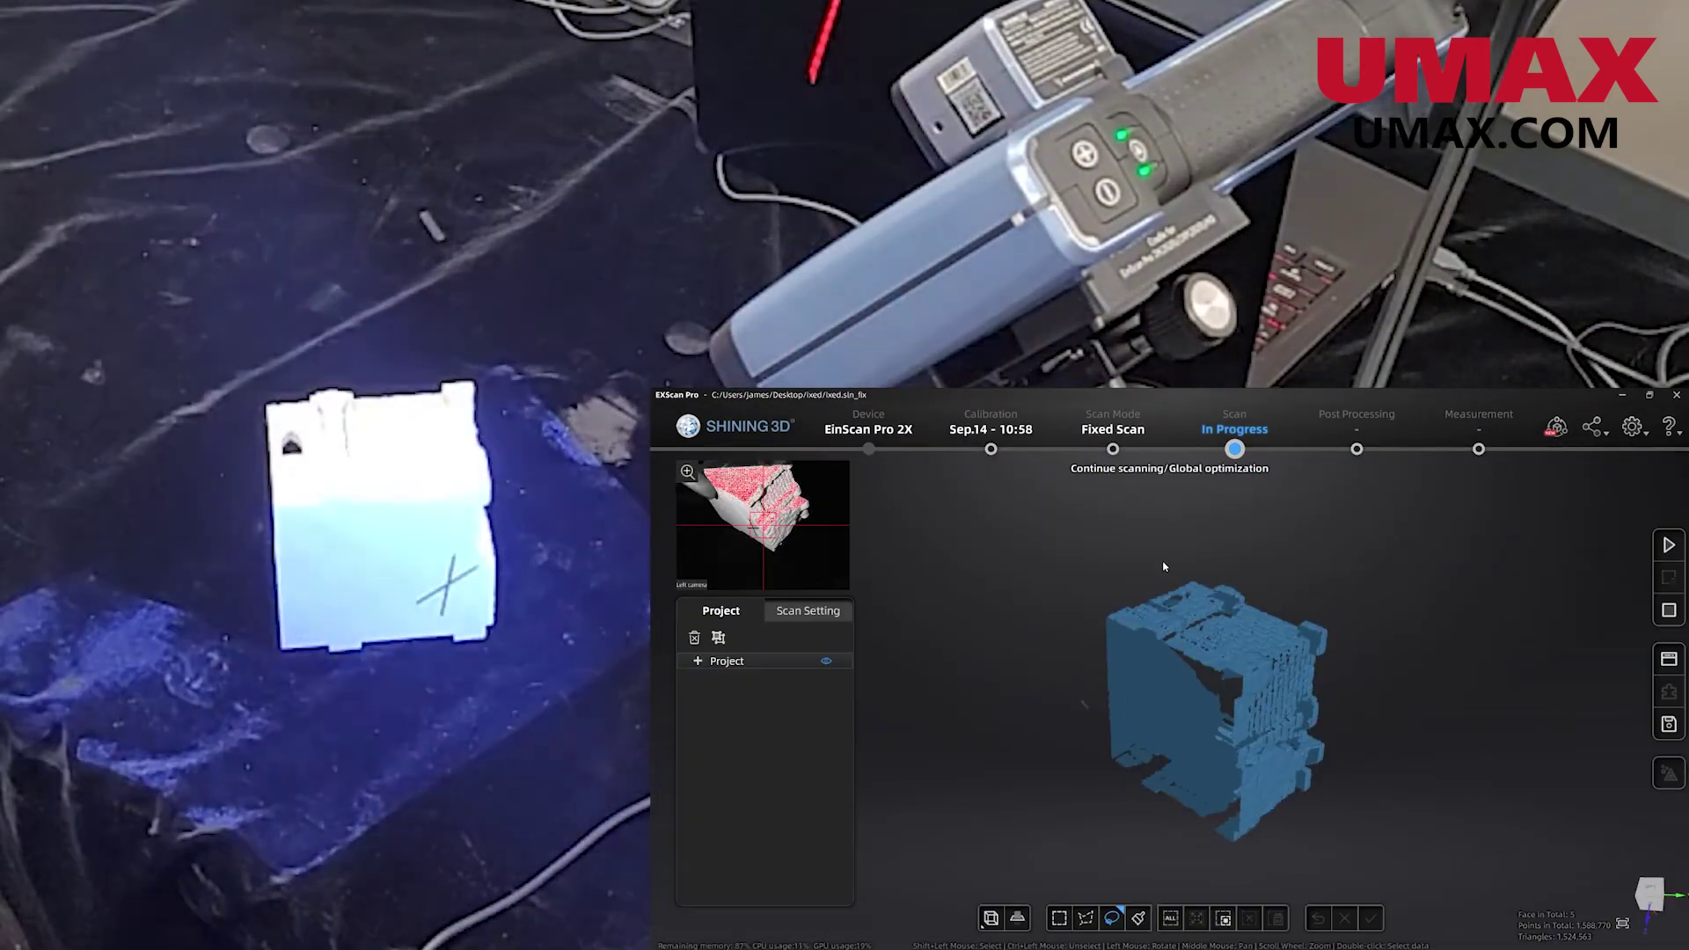
left_click(1668, 545)
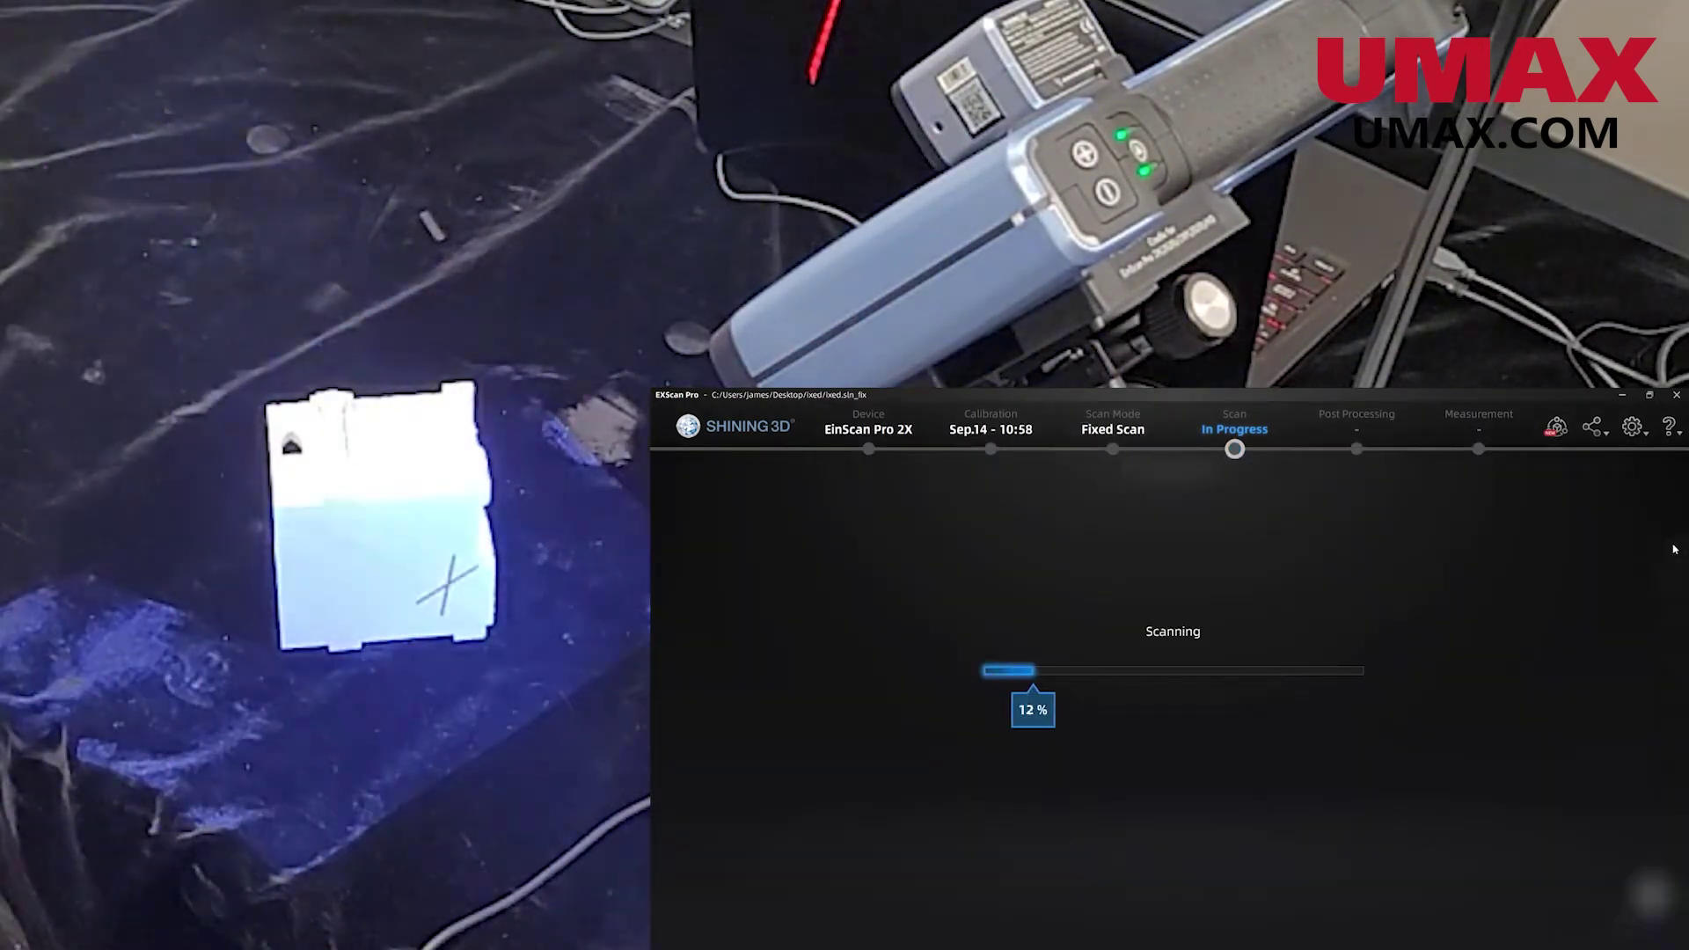
left_click(1370, 917)
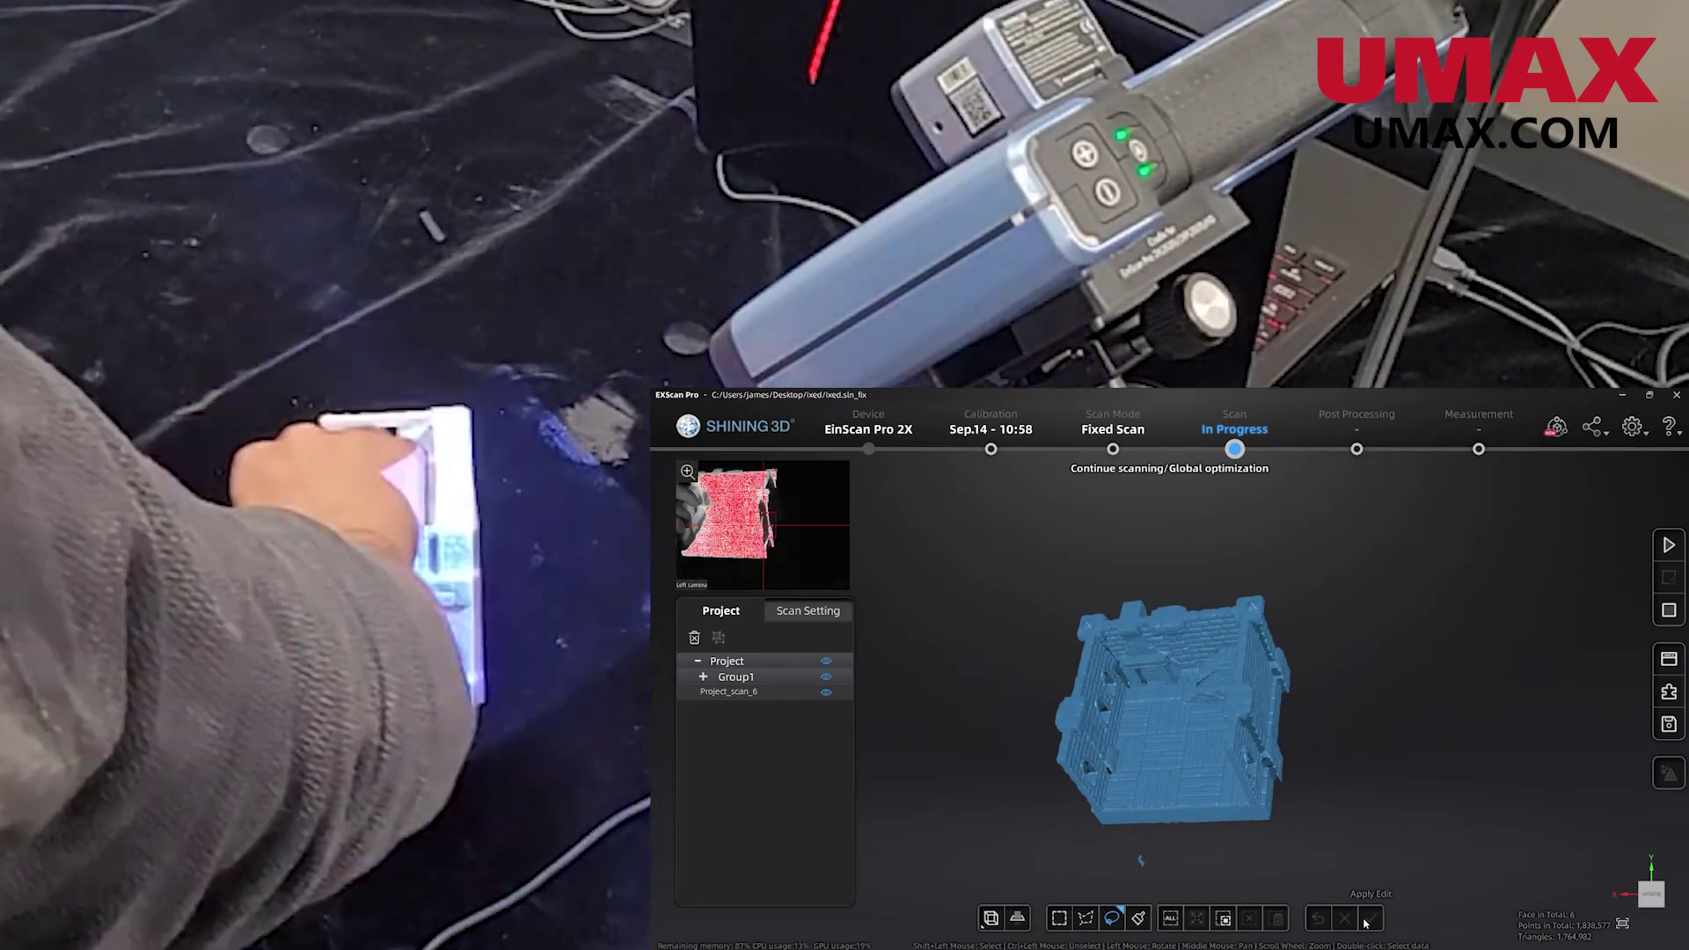
left_click(1683, 550)
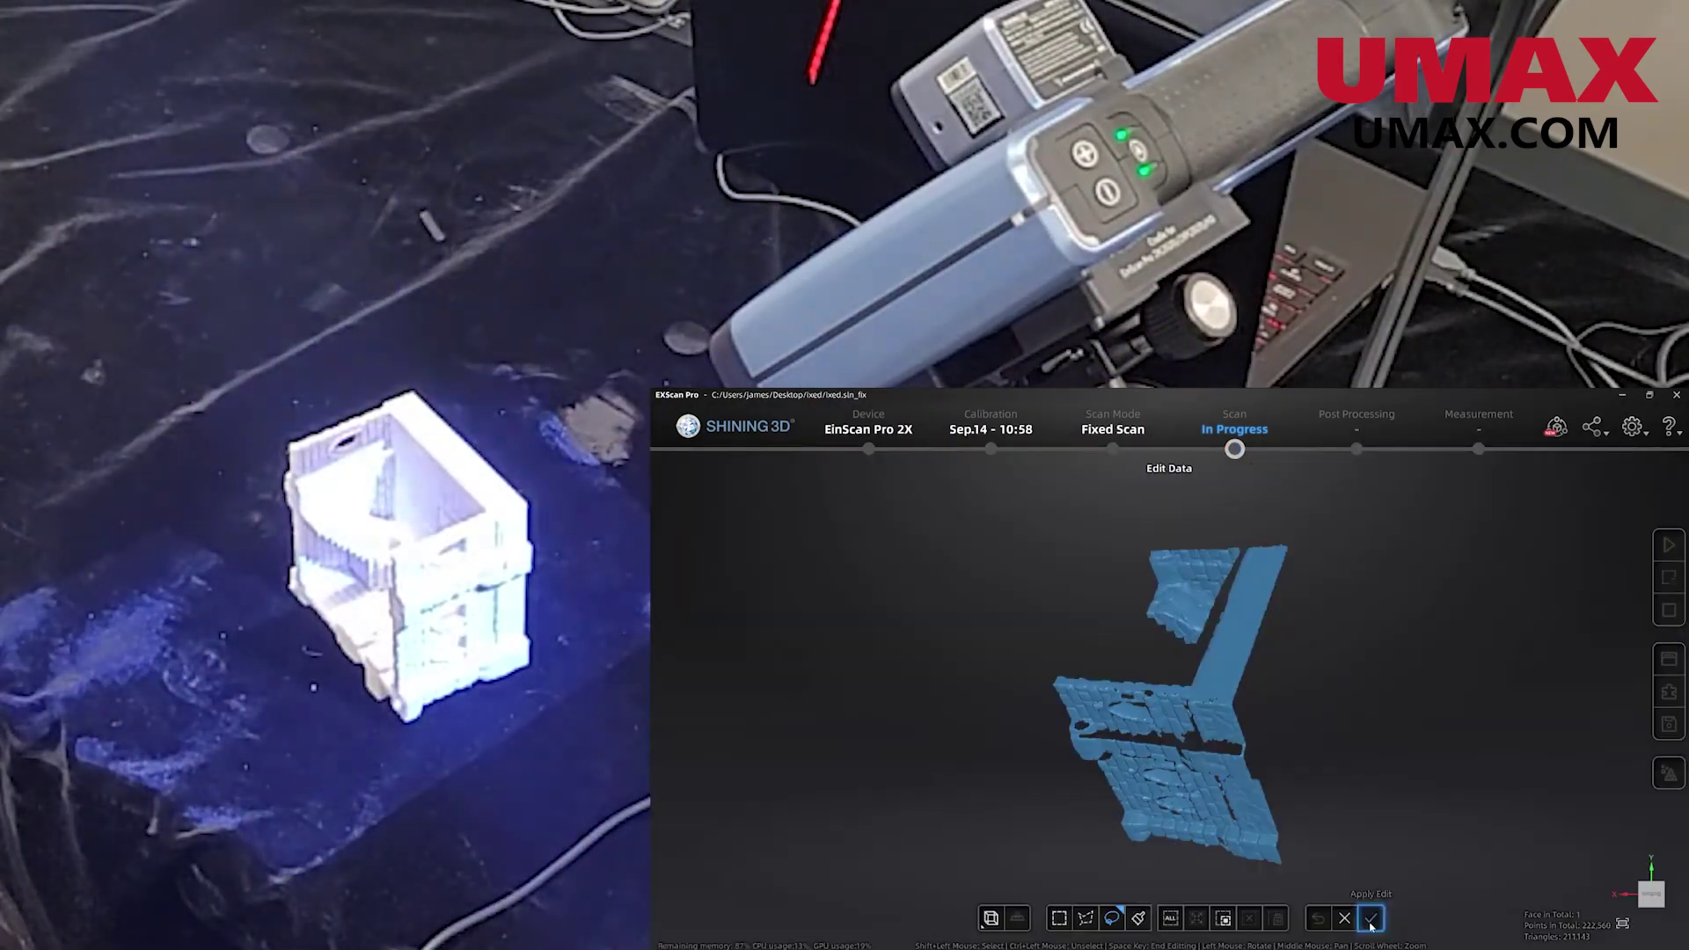
left_click(1370, 917)
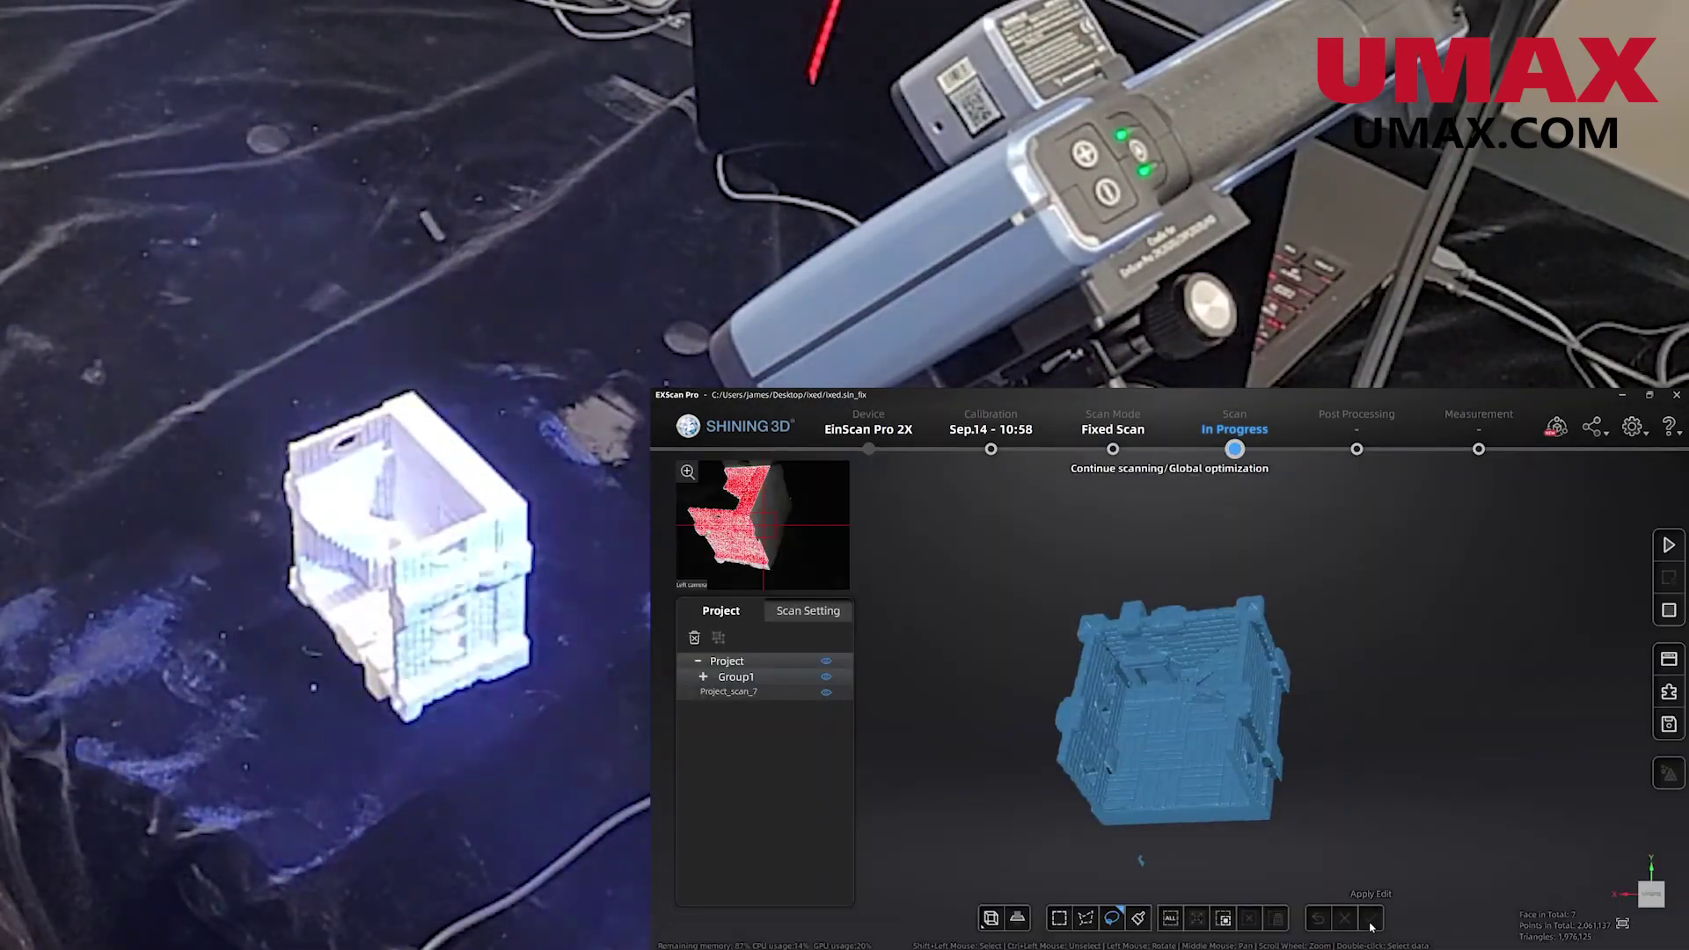
Add the final tile scans, inspect the result, and confirm the watertight mesh
left_click(1668, 544)
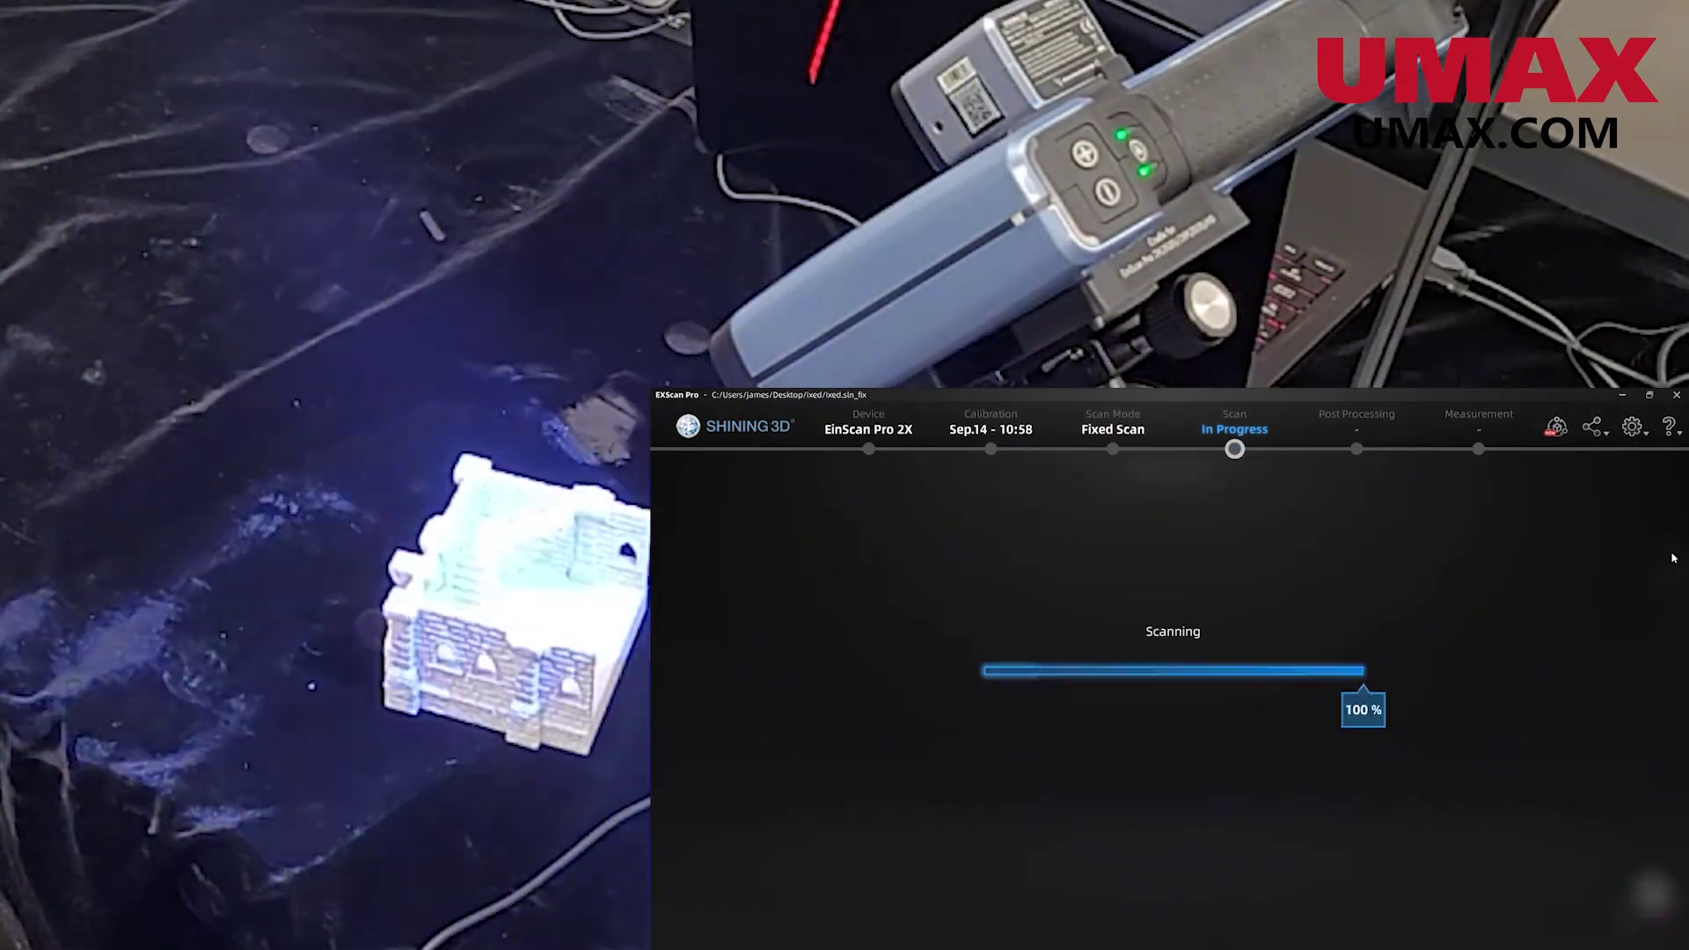
key("space")
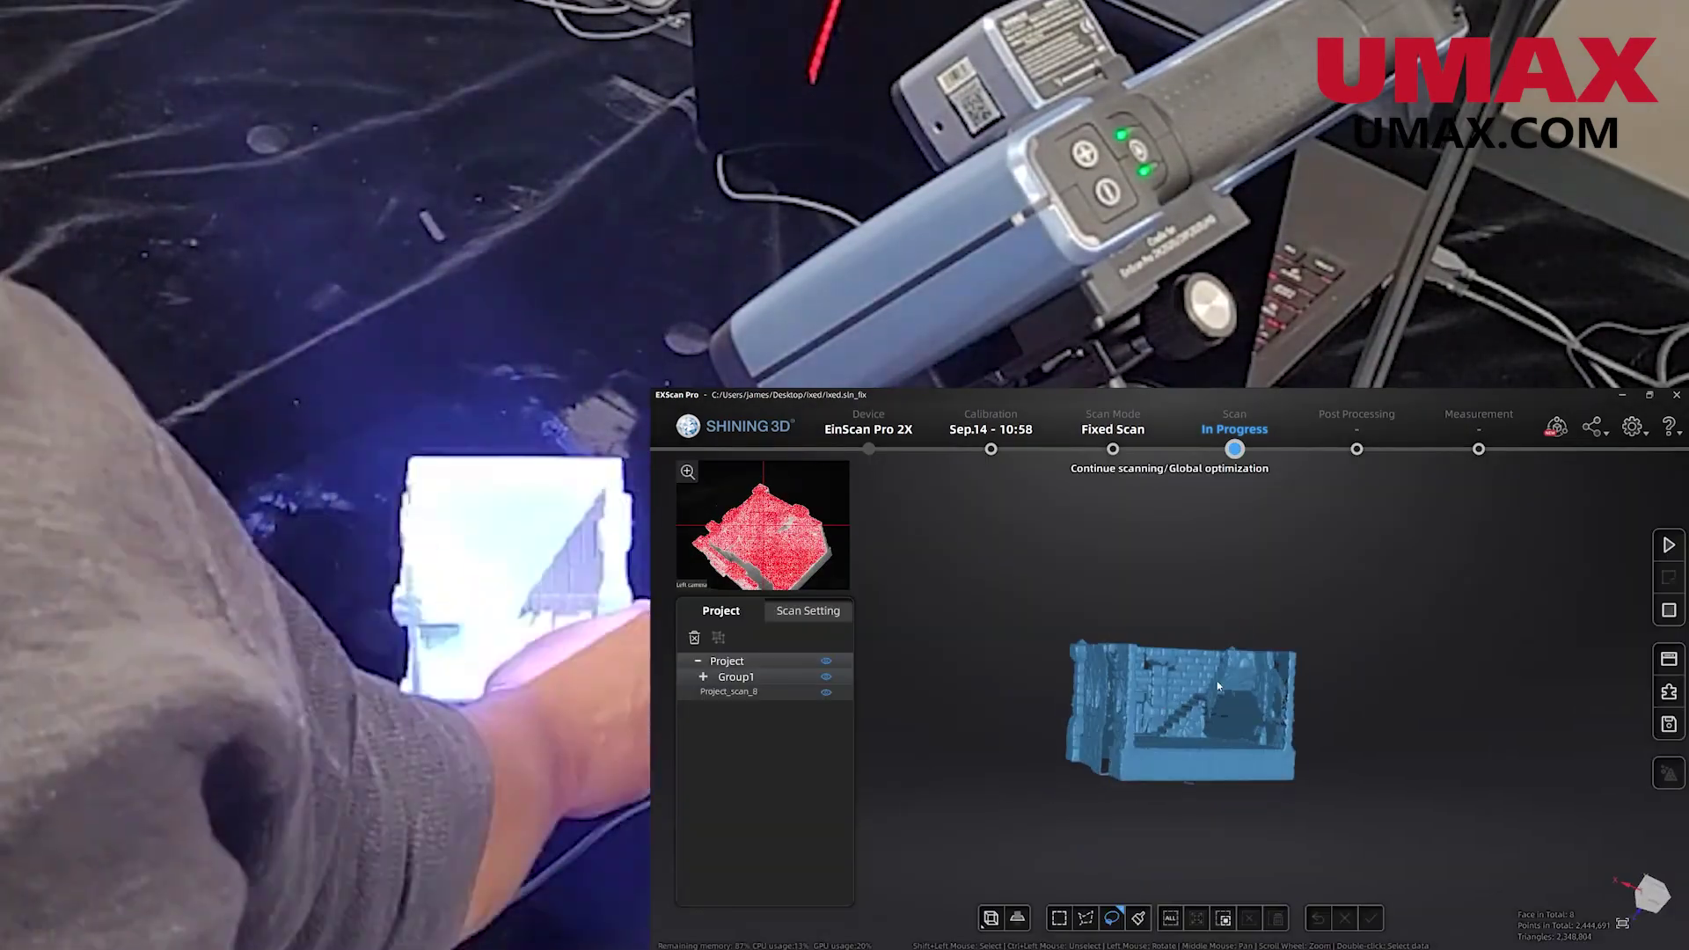
key("space")
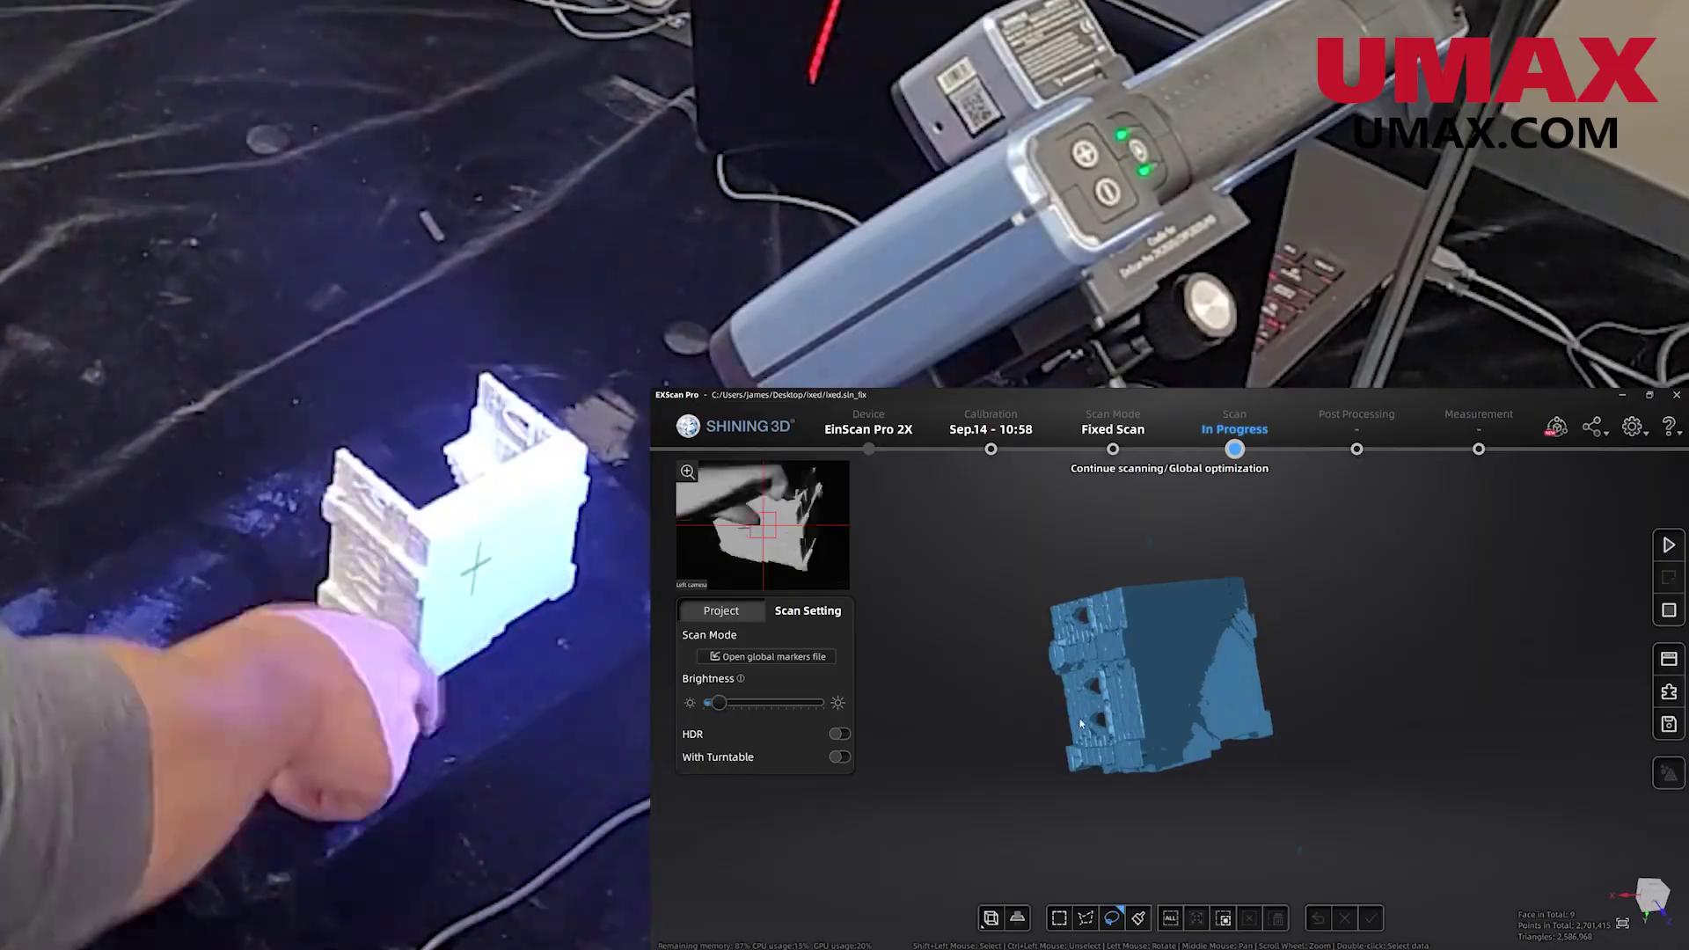
key("space")
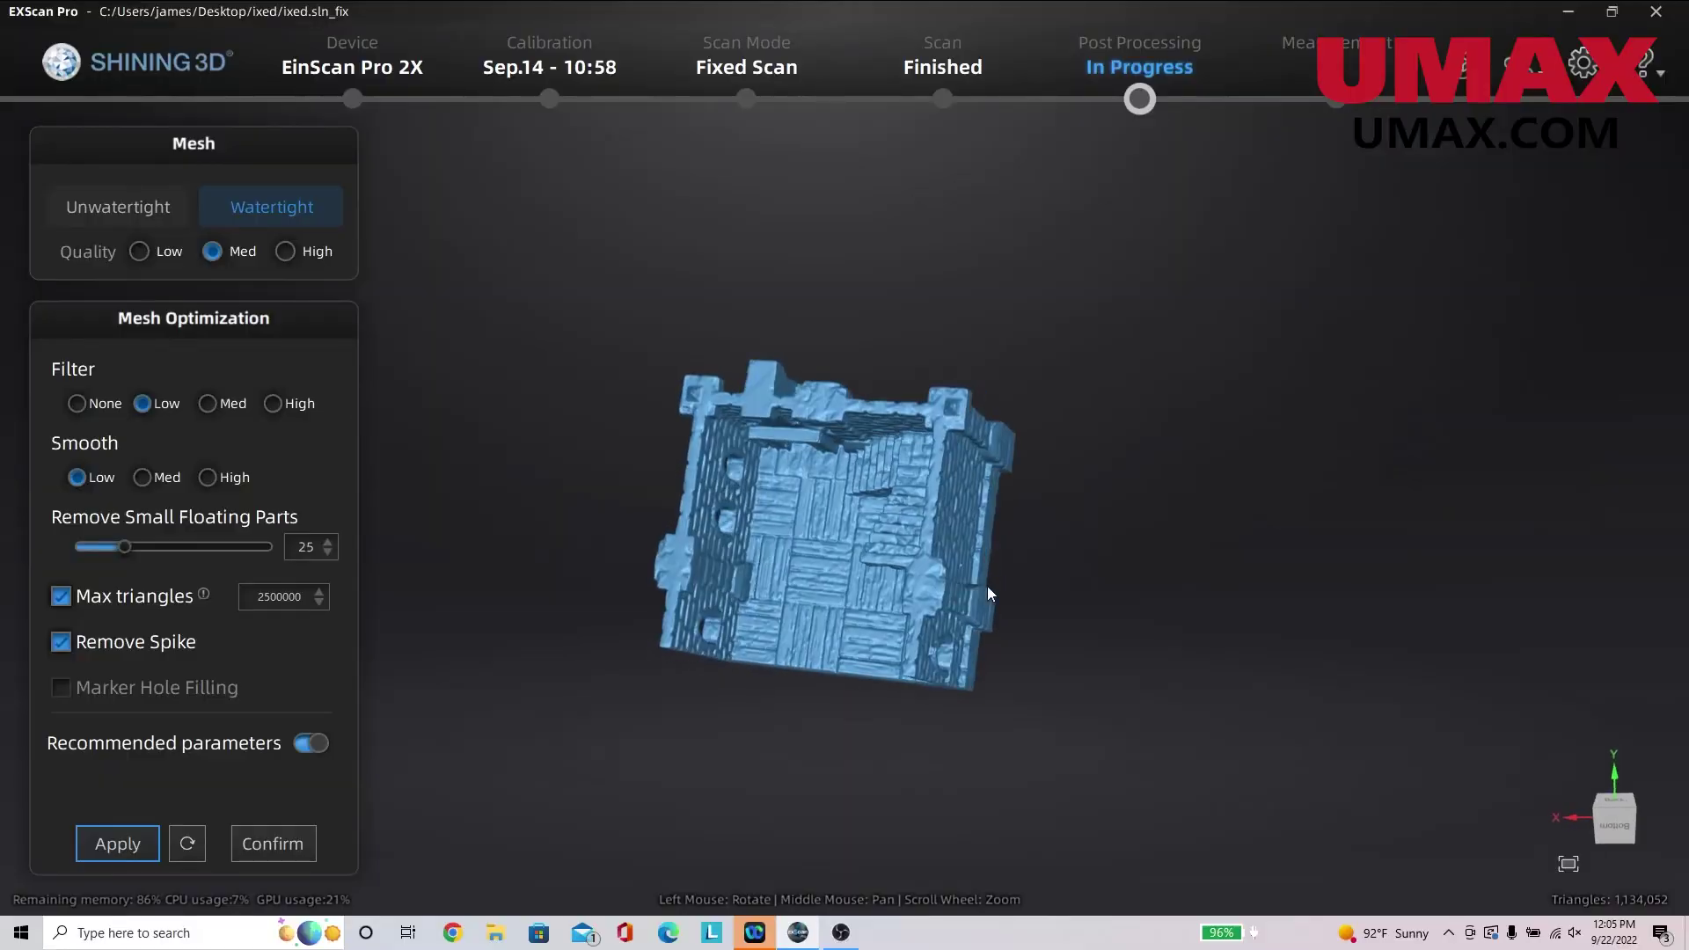
left_click_drag(987, 586, 1493, 326)
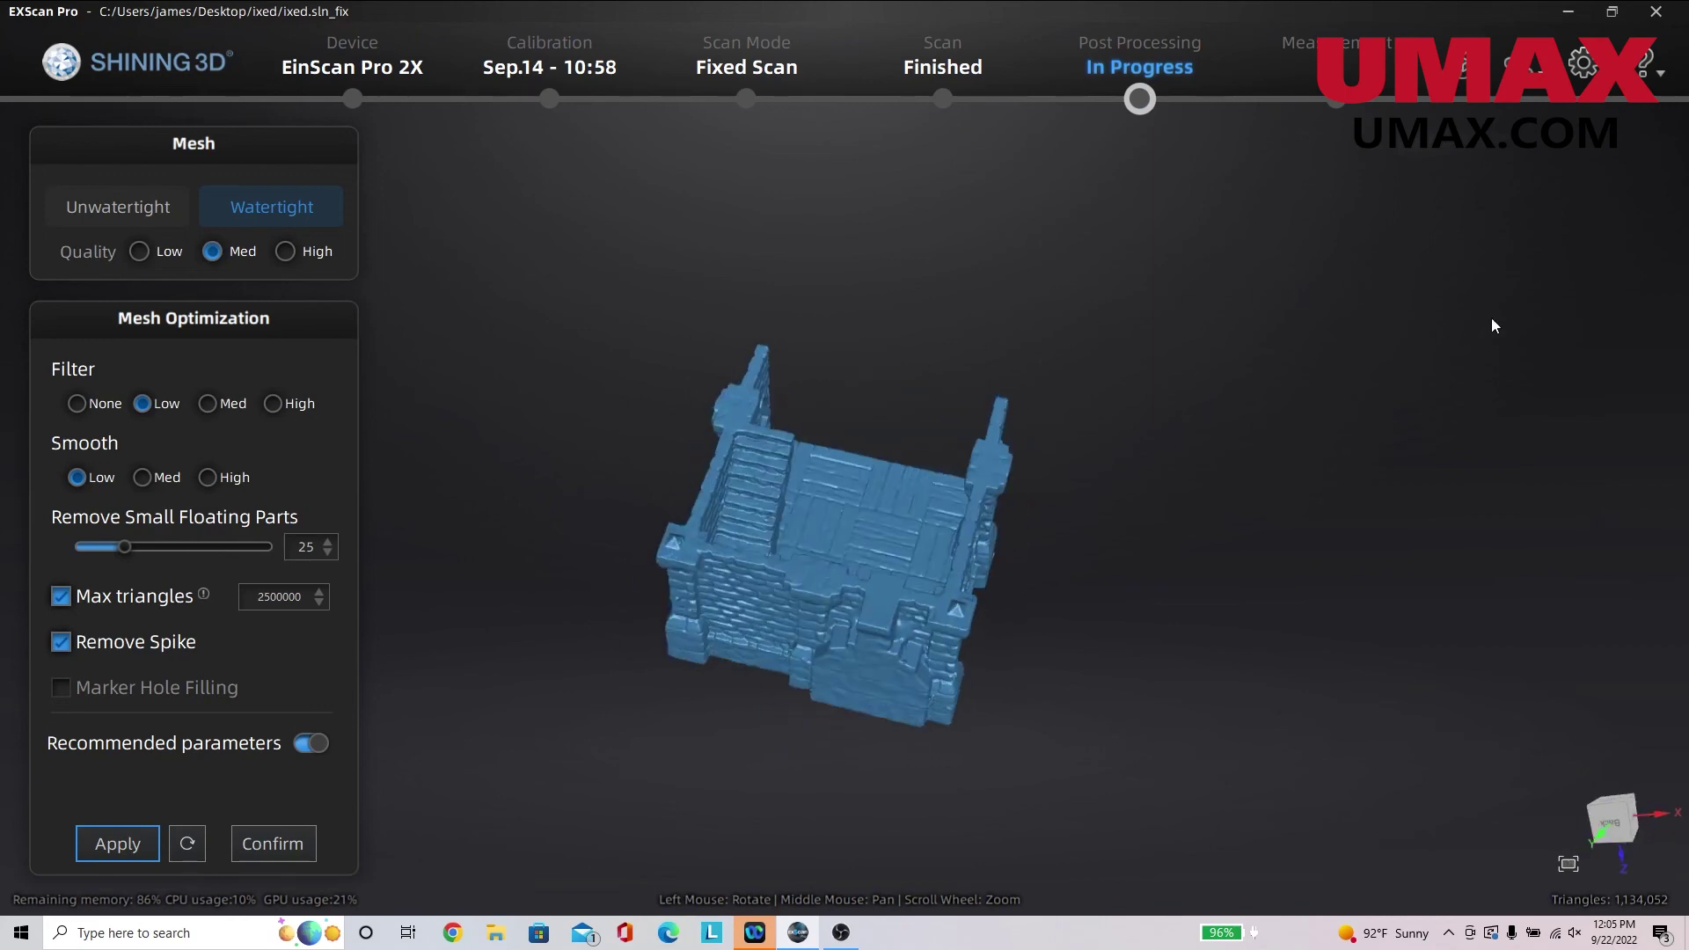
left_click(258, 842)
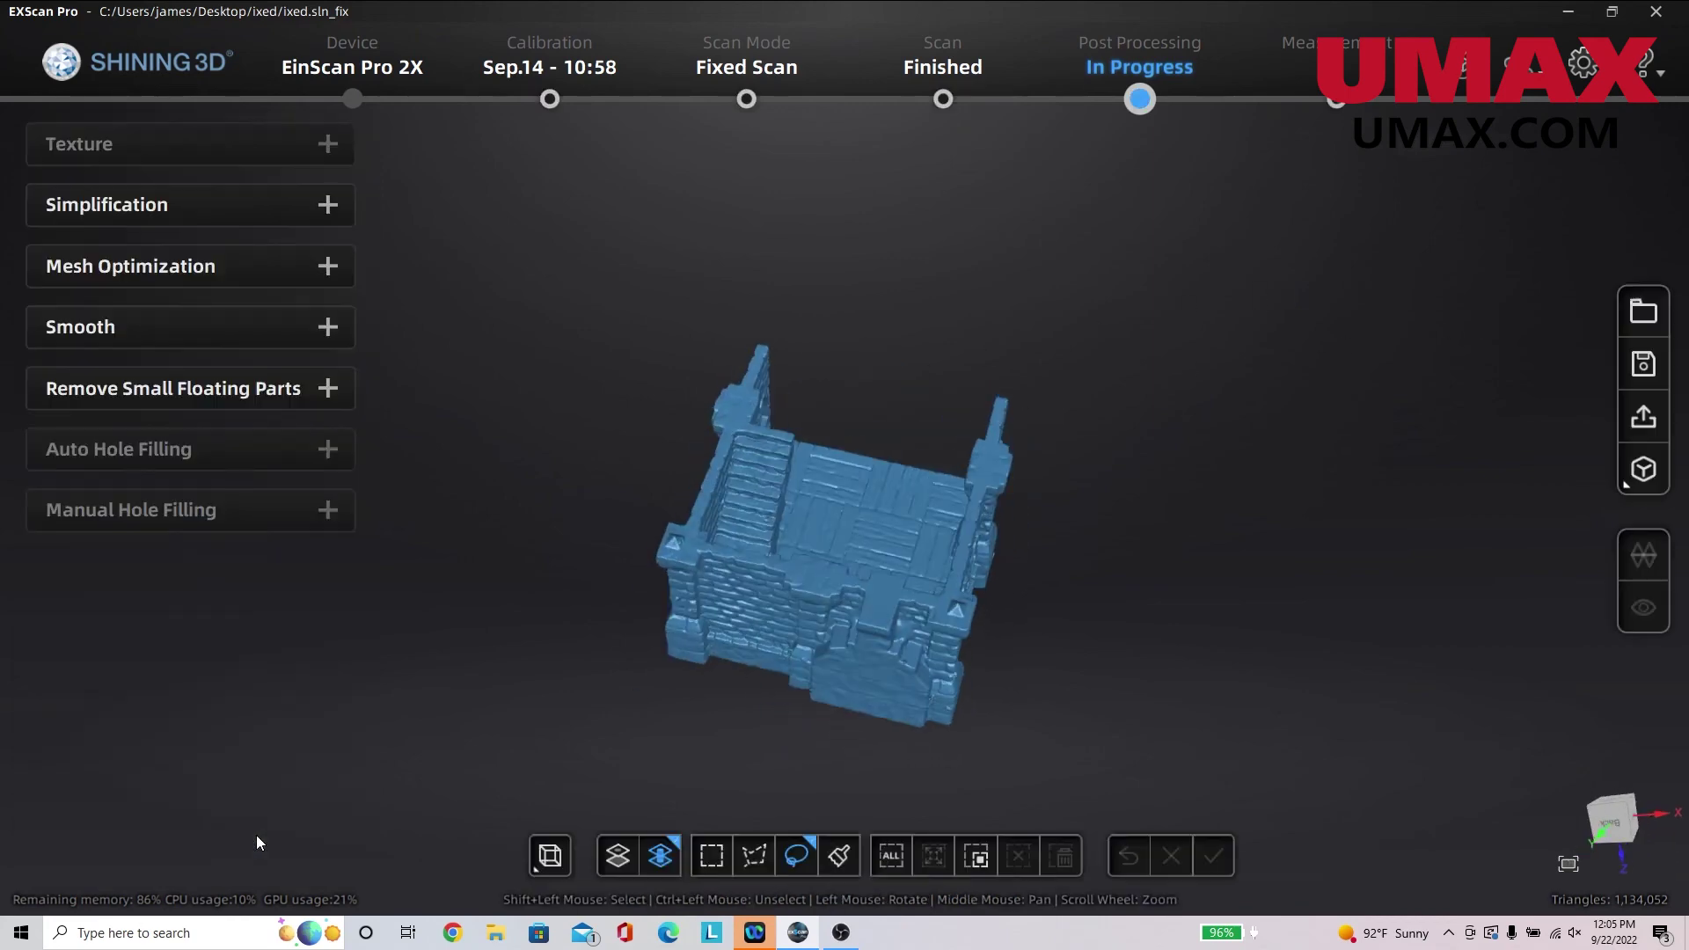